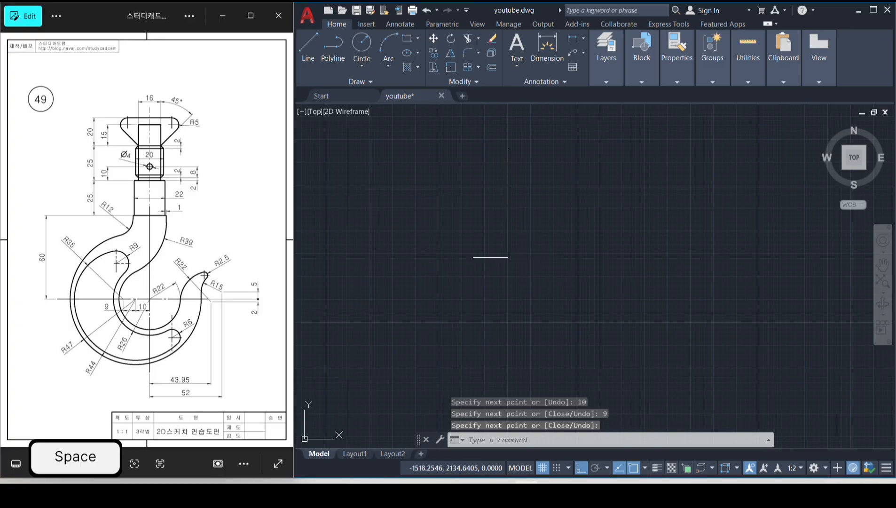
- Draw a line from the base of the vertical line 52 to the right, continuing 5 straight up
click(508, 258)
text(52)
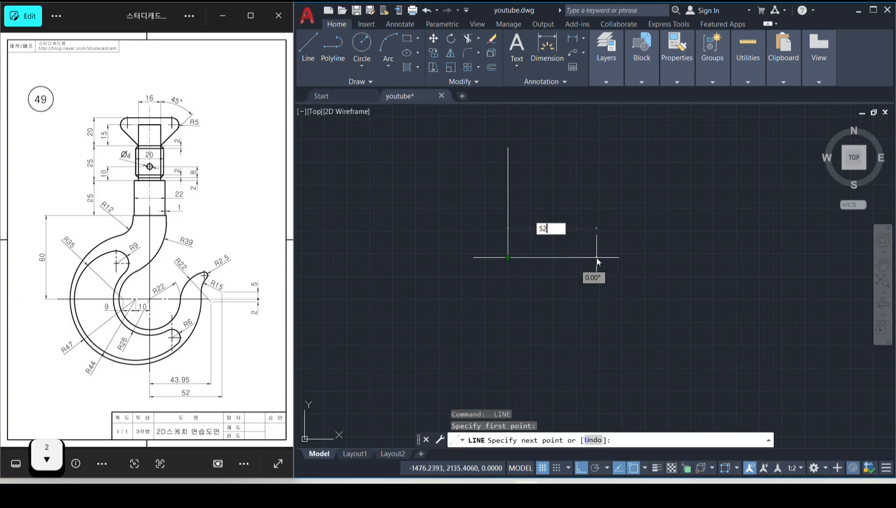
key(Return)
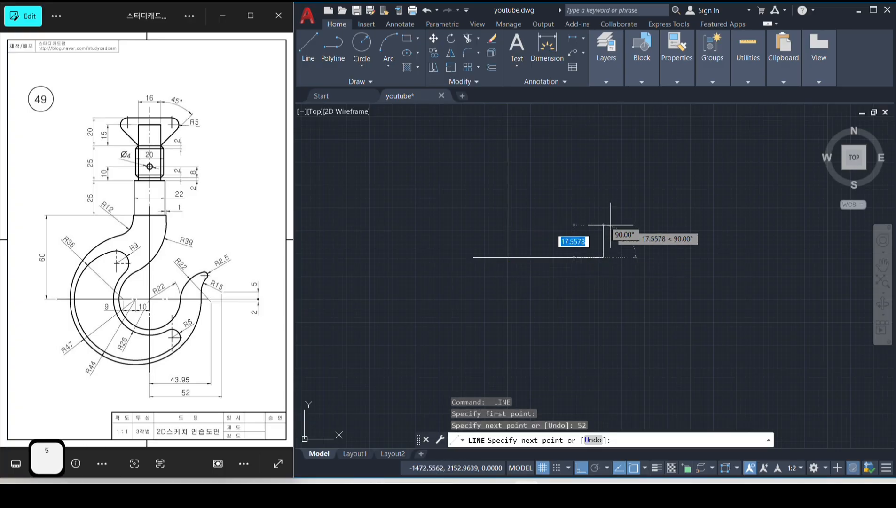
text(5)
key(Return)
key(space)
- Draw a line from the base of the vertical line 43.95 to the right, continuing 2 straight down
key(space)
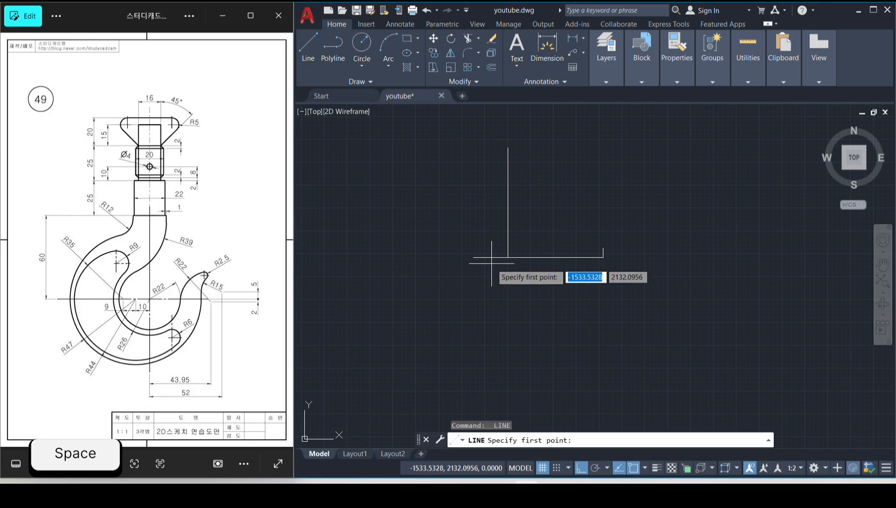
click(508, 257)
text(4)
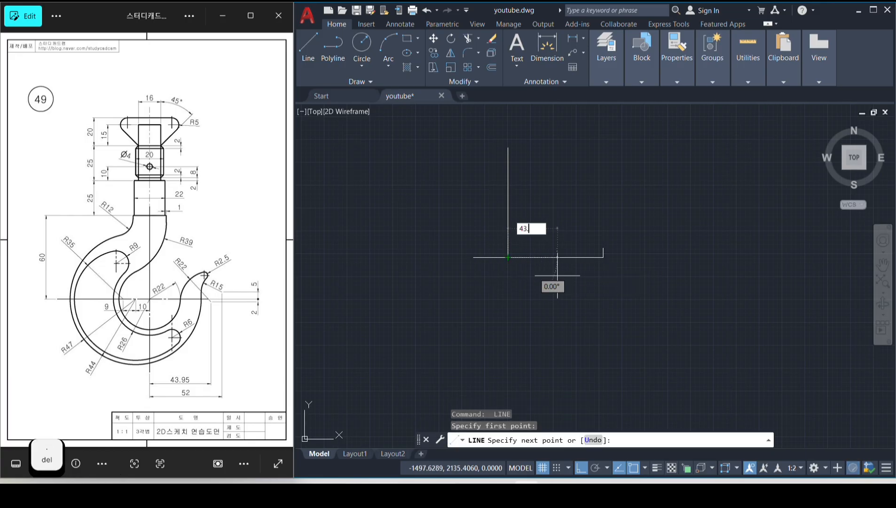
text(3.95)
key(Return)
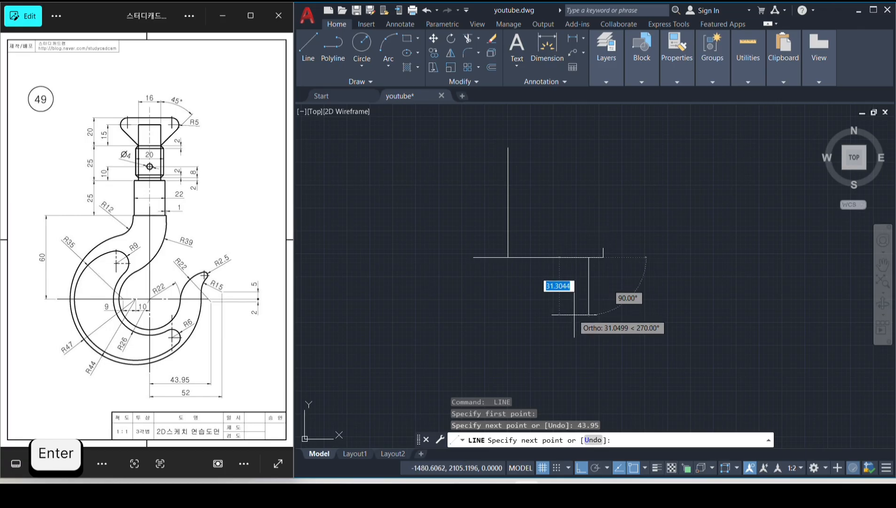
text(2)
key(space)
key(space)
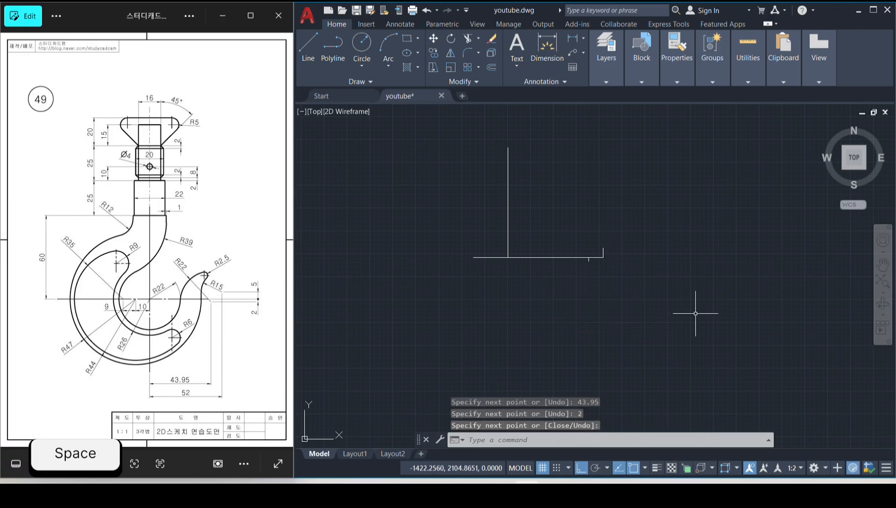
- Move all the drawn construction lines to the guidelines layer and clear the selection
click(657, 312)
click(437, 138)
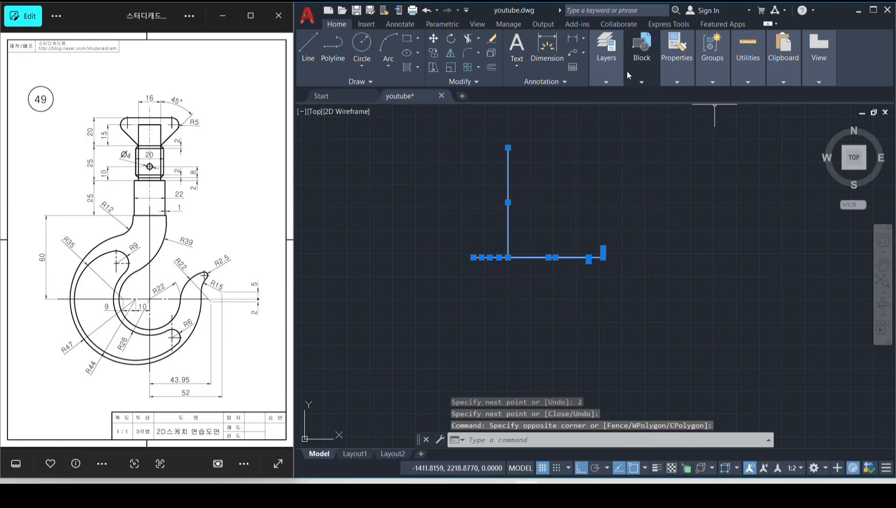
click(617, 79)
click(695, 100)
click(686, 123)
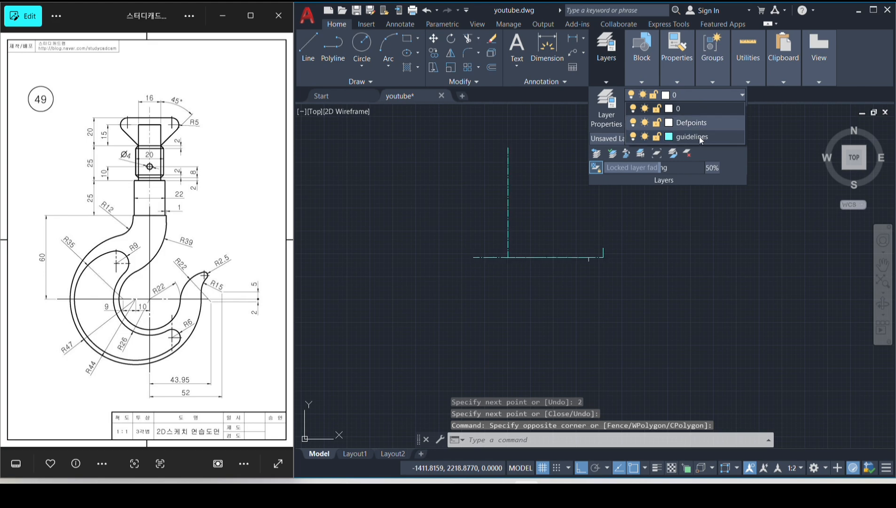
key(Escape)
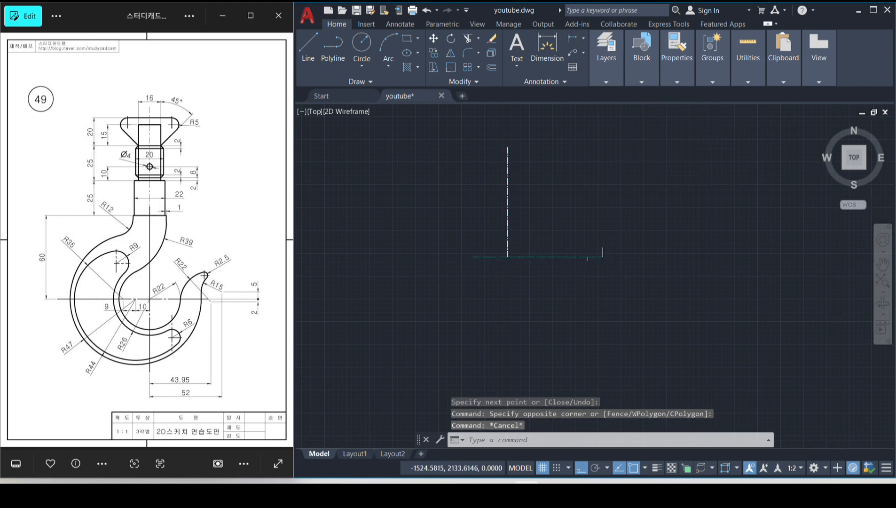
- Draw two concentric circles of radius 22 and 26 centred where the vertical and horizontal guidelines meet
text(c)
key(space)
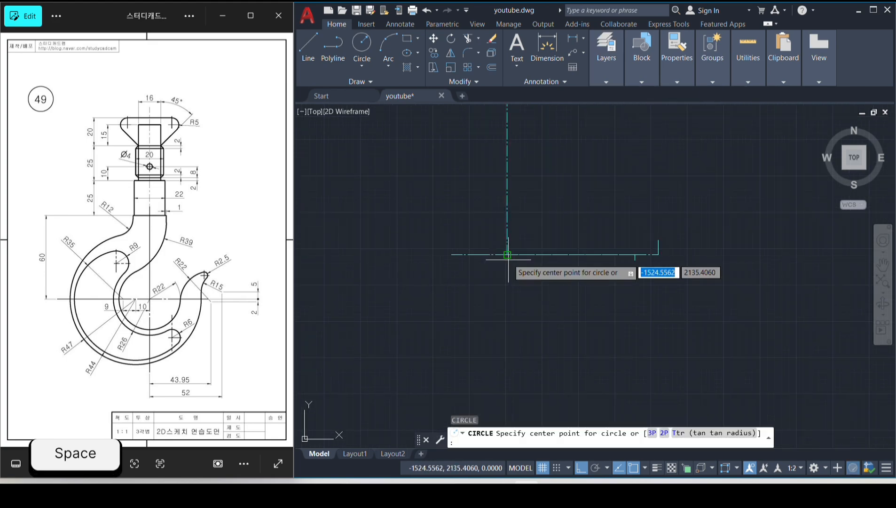
click(506, 254)
text(2)
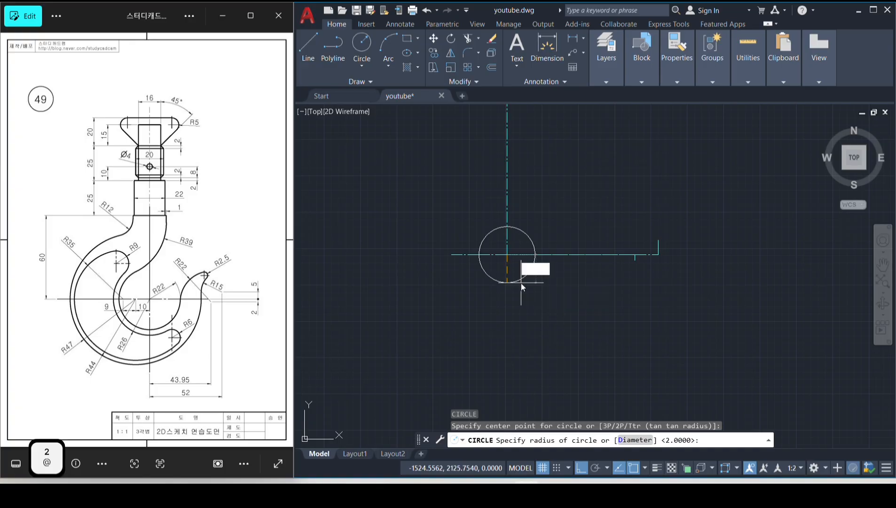
text(2)
key(space)
key(space)
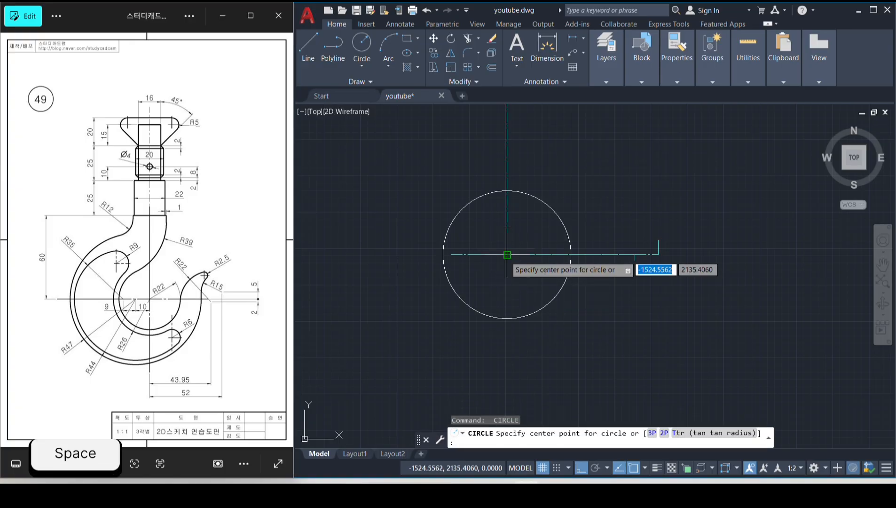
click(507, 254)
text(26)
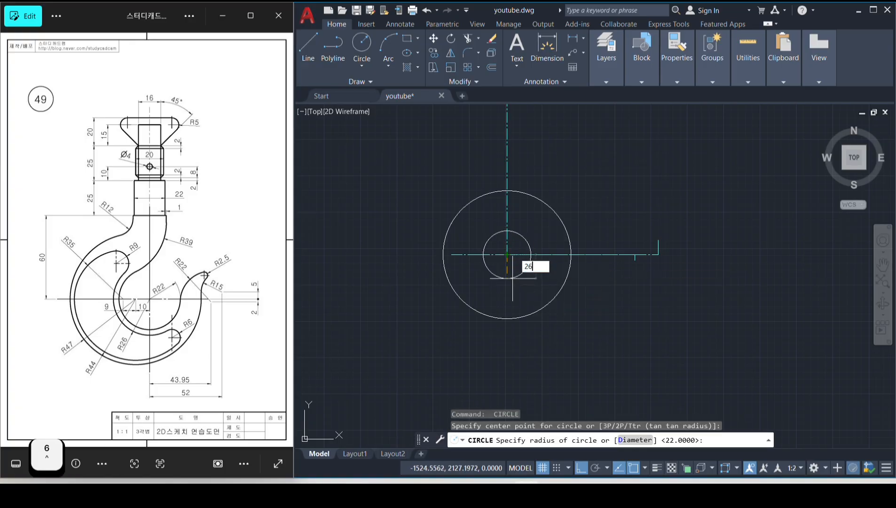
key(space)
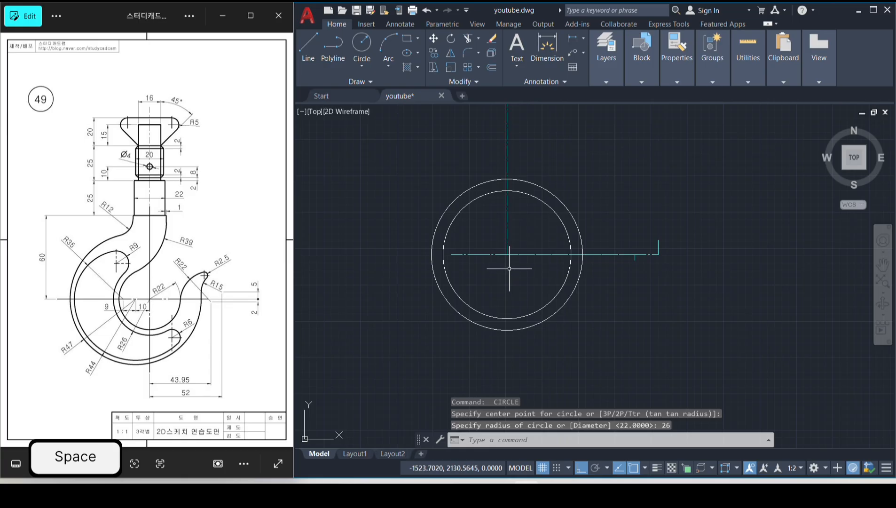
- Draw two concentric circles of radius 44 and 47 centred on the guideline point 10 left of the intersection
key(space)
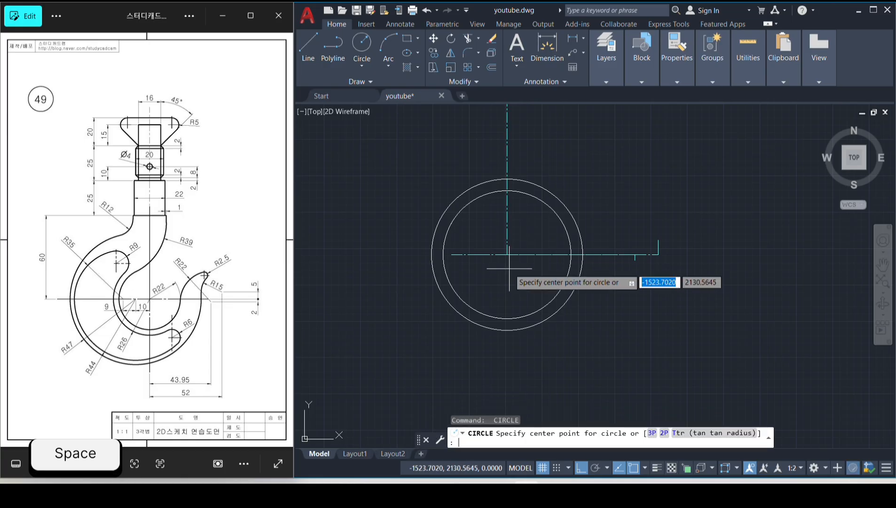
click(477, 254)
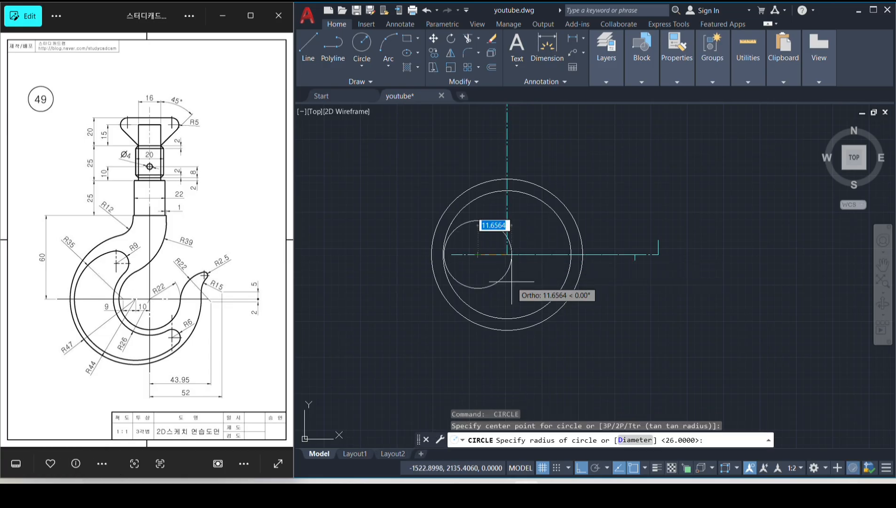
text(44)
key(space)
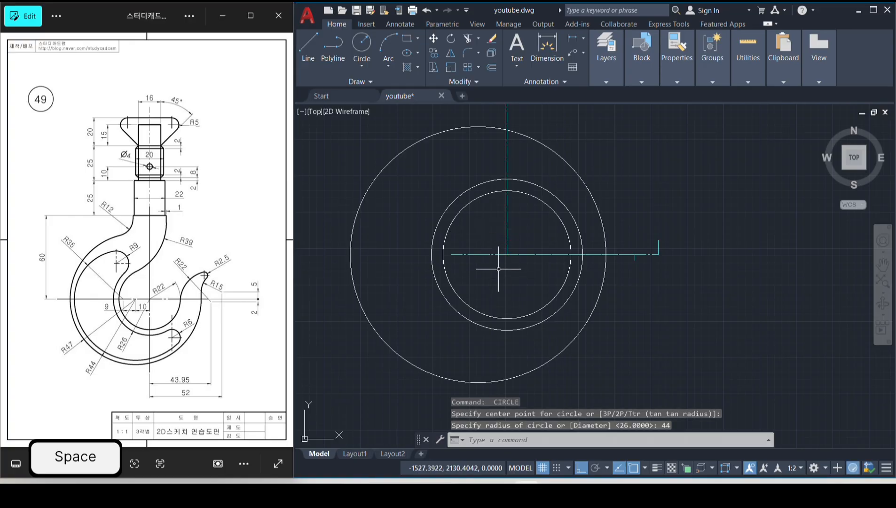
key(space)
click(477, 255)
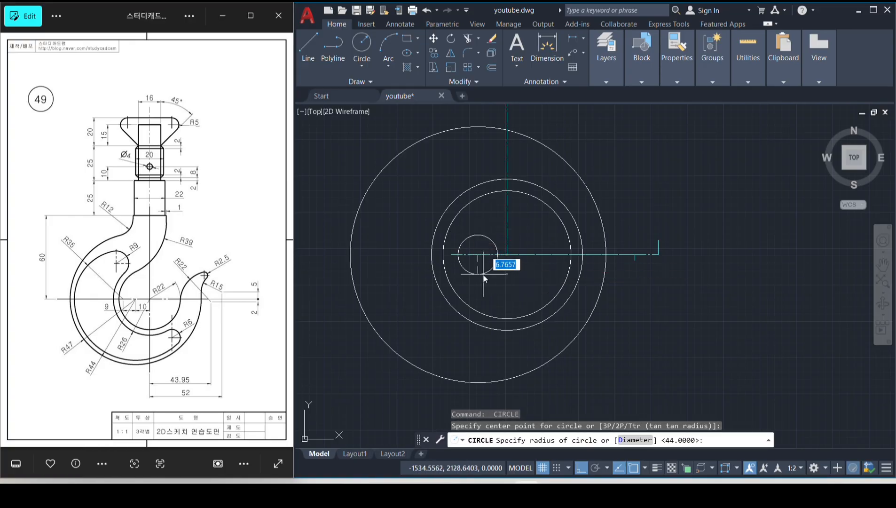
text(47)
key(space)
- Draw a circle of radius 35 centred on the left end of the horizontal guideline
key(space)
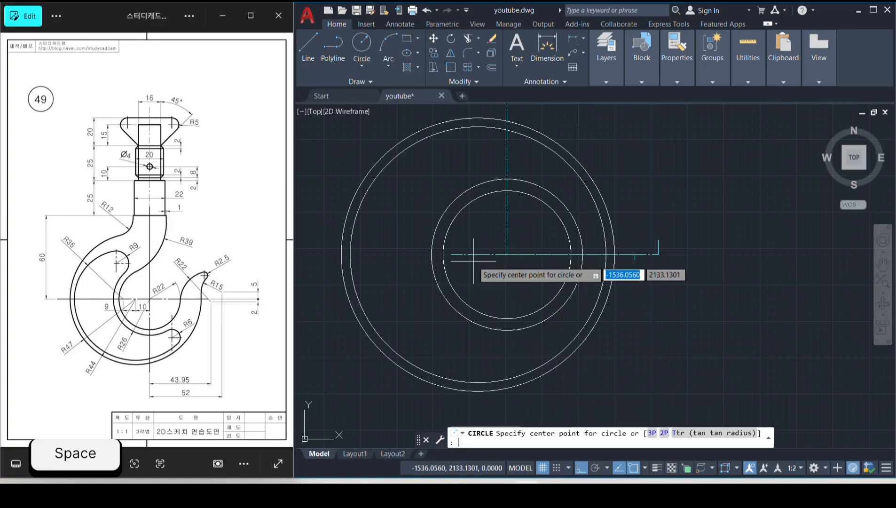
click(451, 255)
text(35)
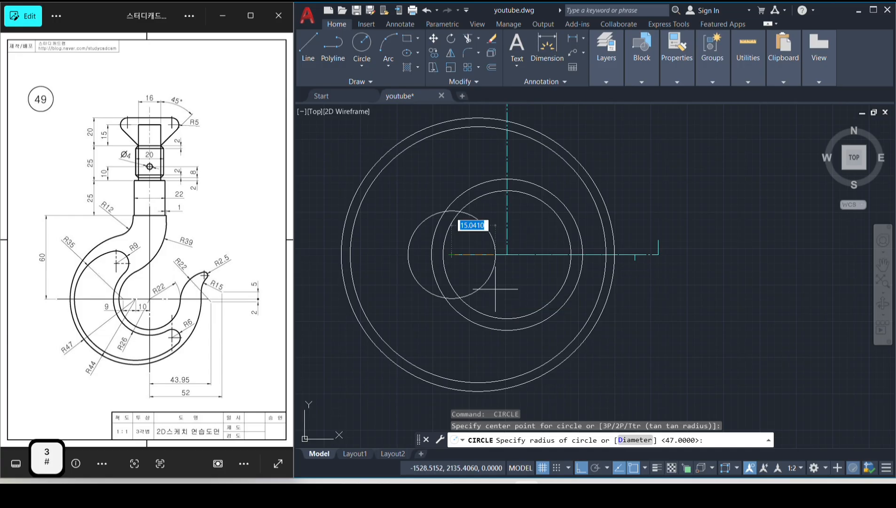
key(space)
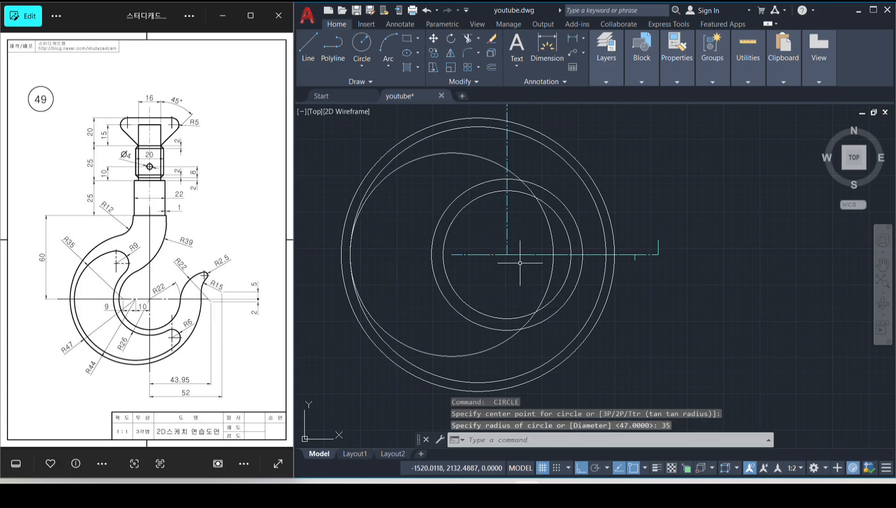
- Trim away all circle portions in the upper-right quadrant between the vertical and horizontal guidelines, including the leftover fragments
text(t o)
text(r)
key(space)
click(534, 231)
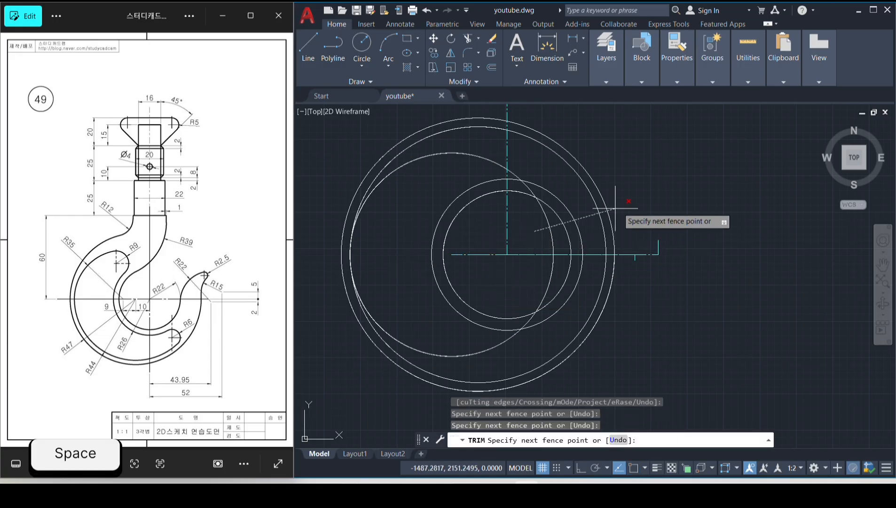
click(655, 191)
click(524, 154)
click(514, 203)
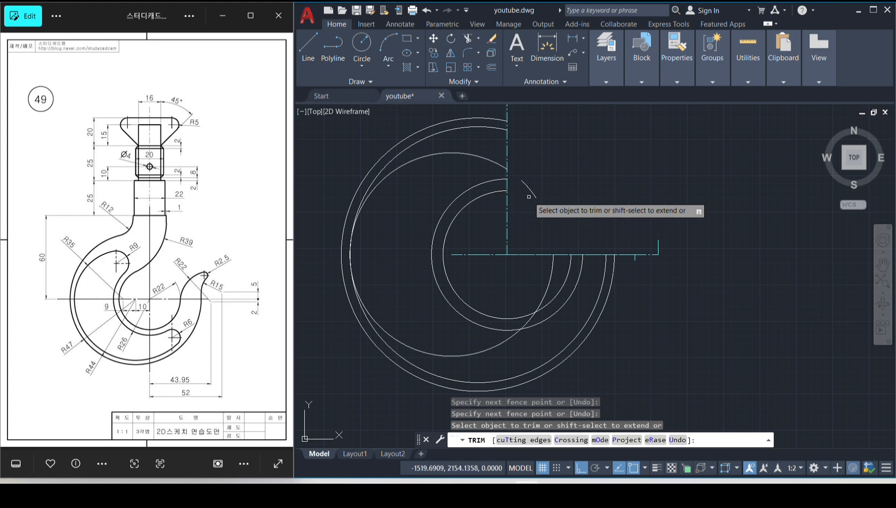
click(533, 186)
click(520, 194)
key(space)
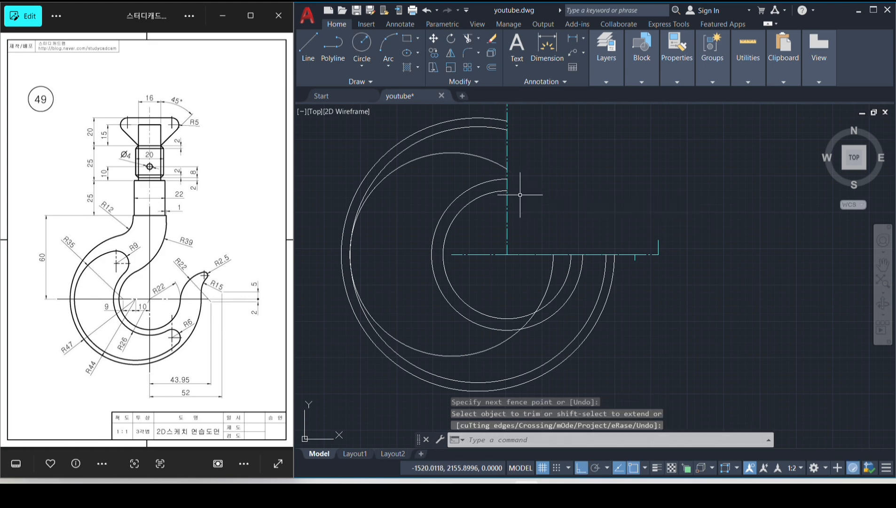
- Fillet the upper ends of the radius 35 and radius 26 arcs with a radius of 9
text(f)
key(space)
text(r)
key(space)
text(9)
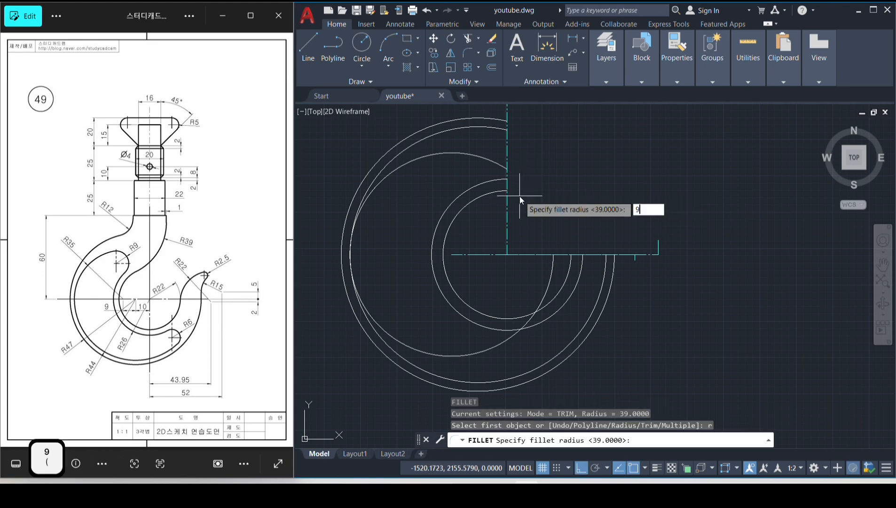
key(space)
click(491, 162)
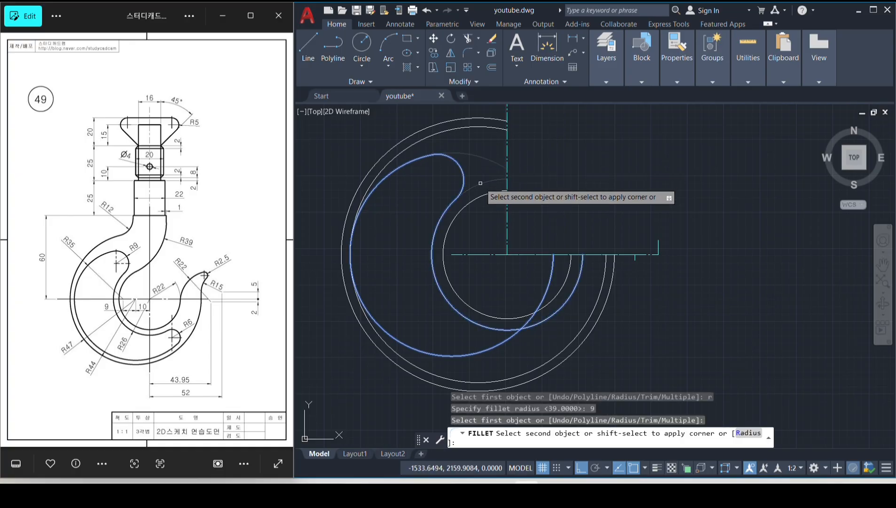
click(508, 195)
- Fillet the lower-right ends of the radius 26 and radius 44 arcs with a radius of 6
key(space)
text(r)
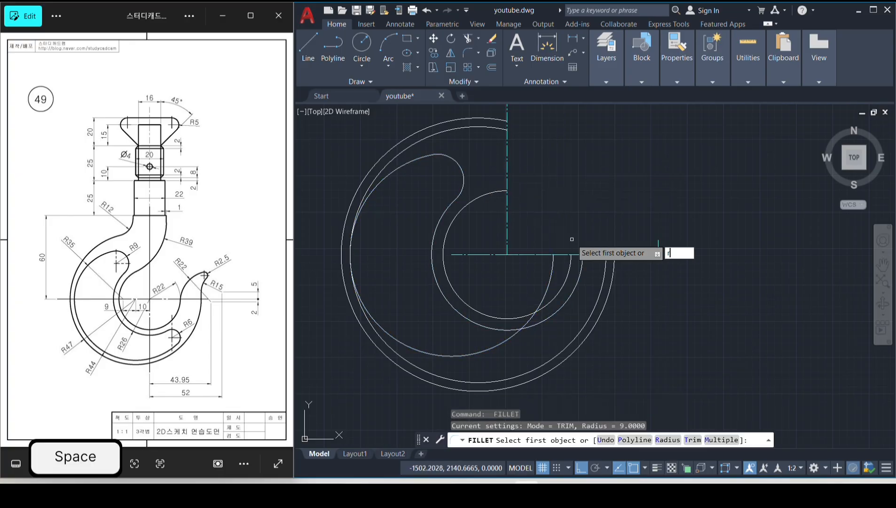
key(space)
text(6)
key(space)
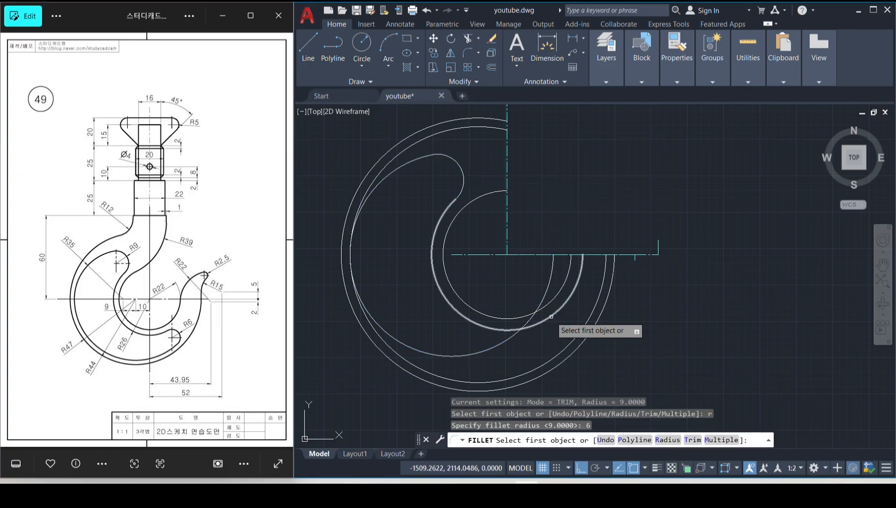
click(551, 316)
click(563, 348)
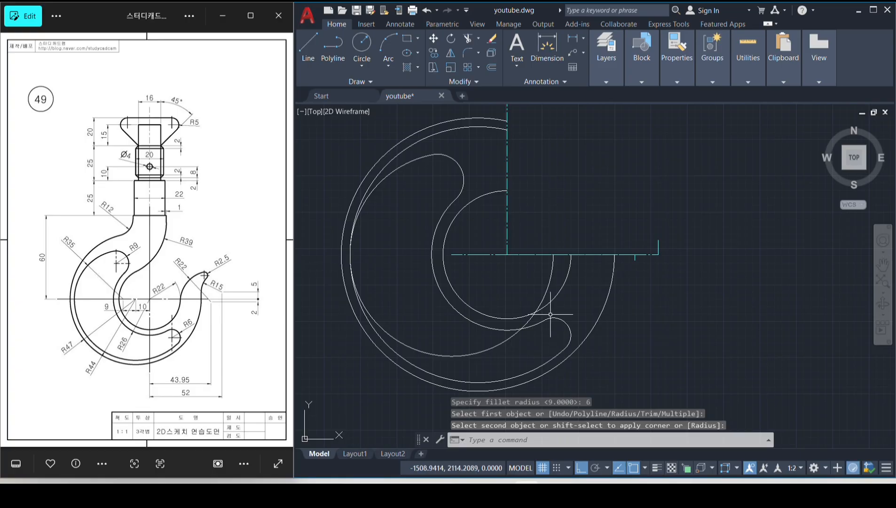
- Trim the excess lower part of the radius 35 arc and the excess upper part of the radius 44 arc
text(tr)
key(space)
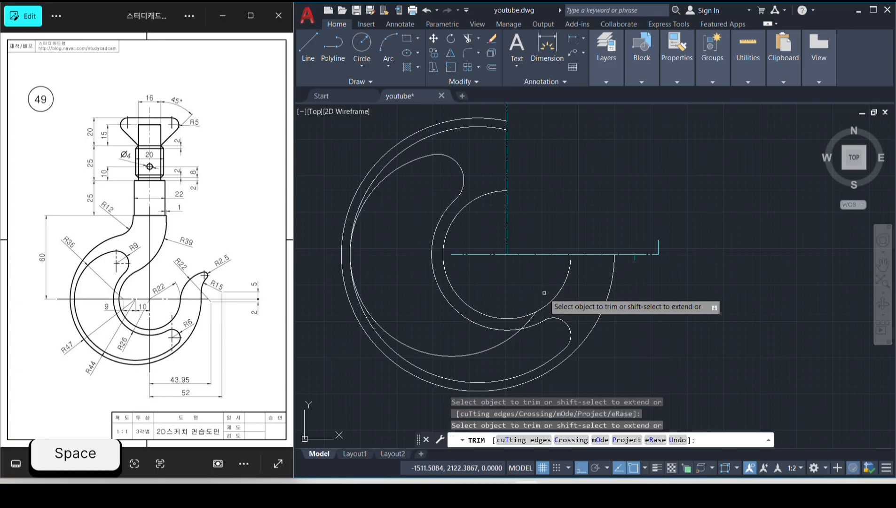
click(529, 320)
click(500, 344)
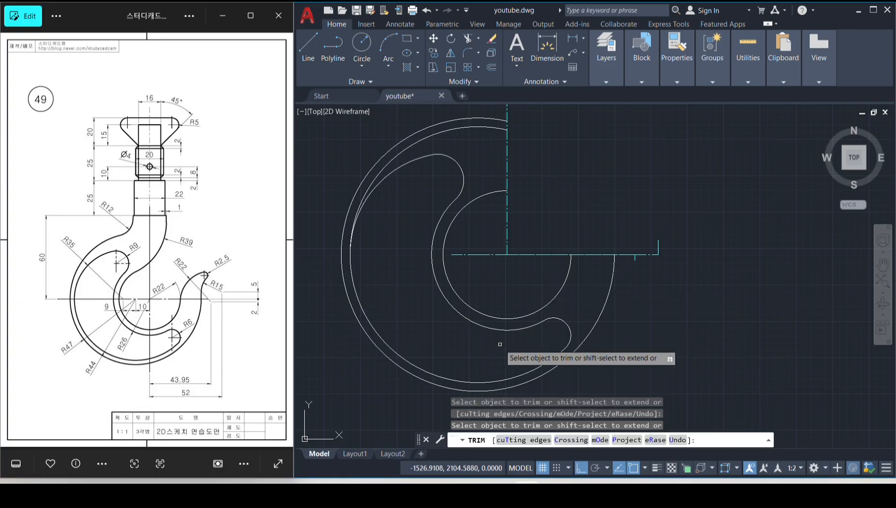
click(479, 127)
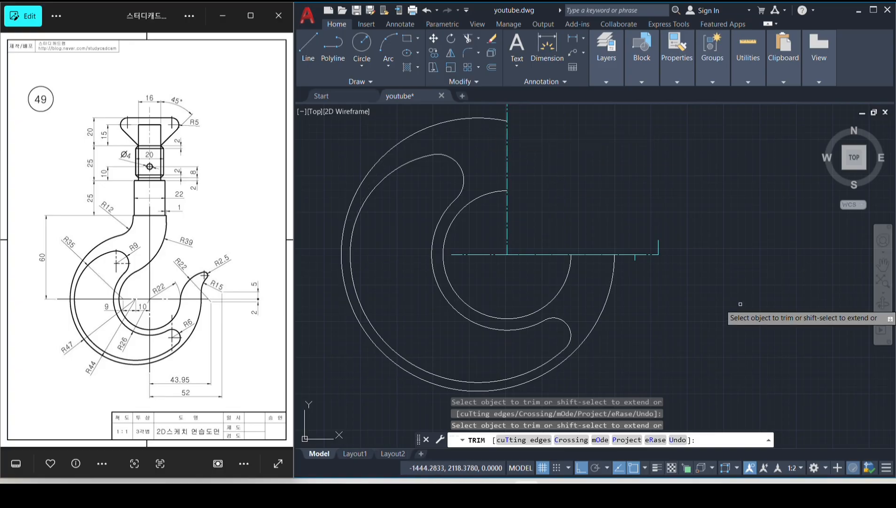
key(space)
- Draw a radius 22 circle centered on the lower tick's end of the horizontal guideline and a radius 15 circle on the upper tick's end
middle_drag(651, 253, 613, 272)
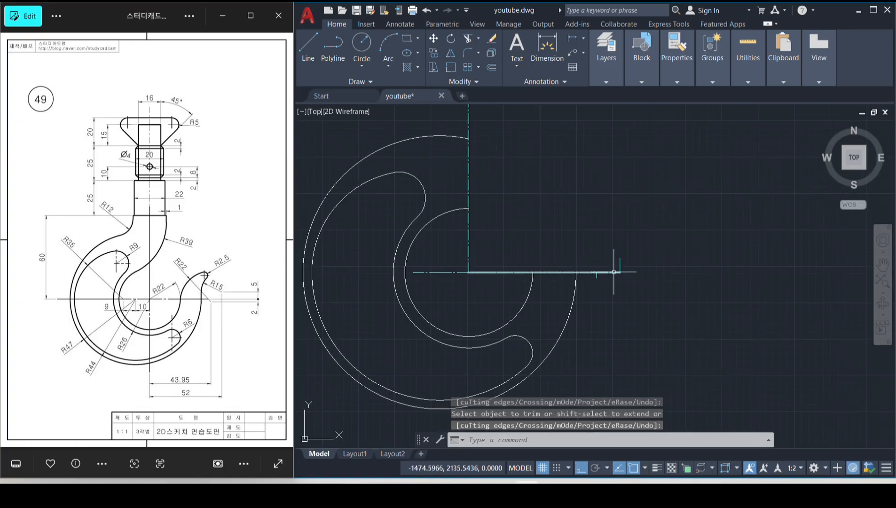
text(c)
key(space)
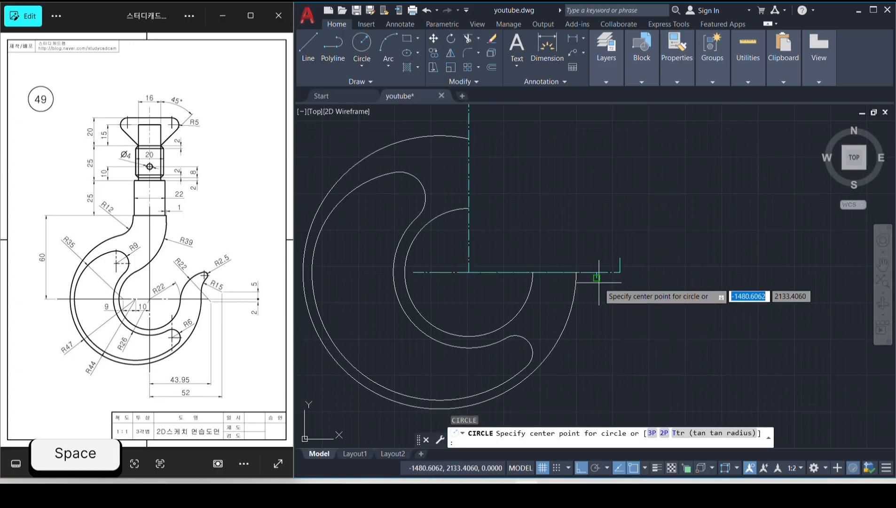
click(599, 281)
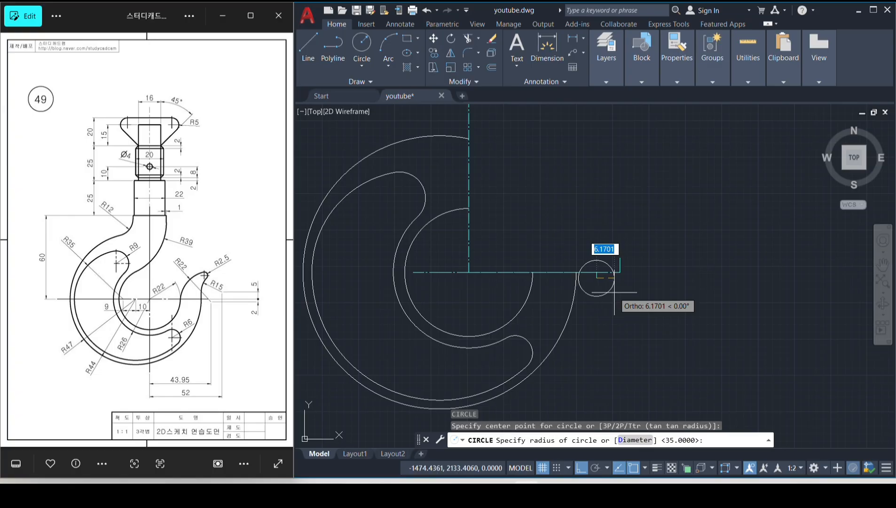
text(22)
key(space)
key(space)
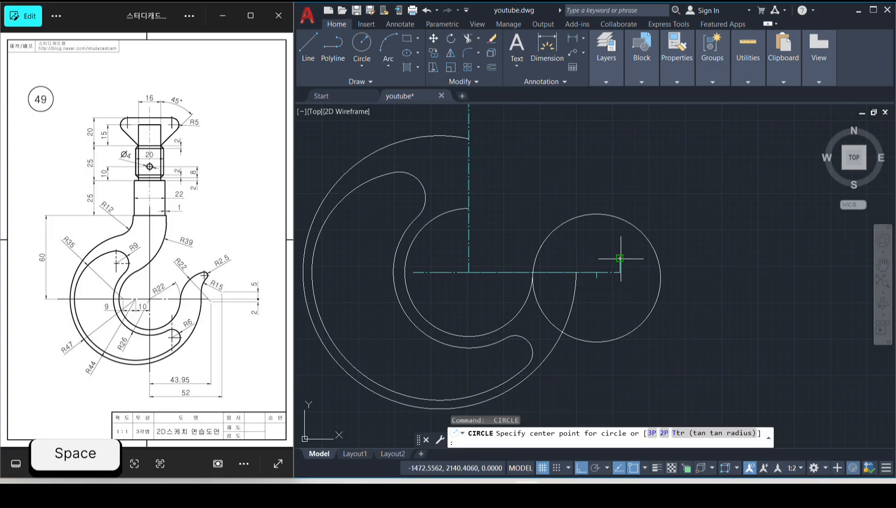
click(621, 260)
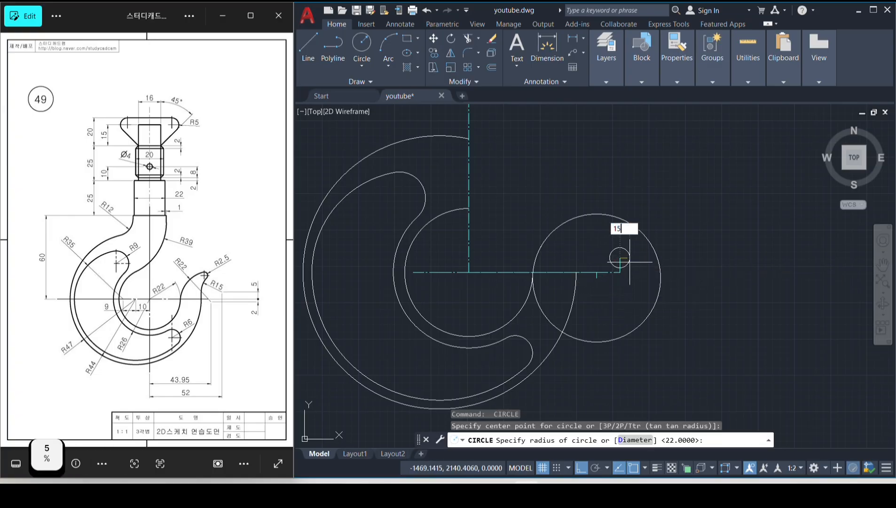
key(space)
- Fillet the upper-left parts of the radius 22 and radius 15 circles with a radius of 2.5
text(f)
key(space)
text(r)
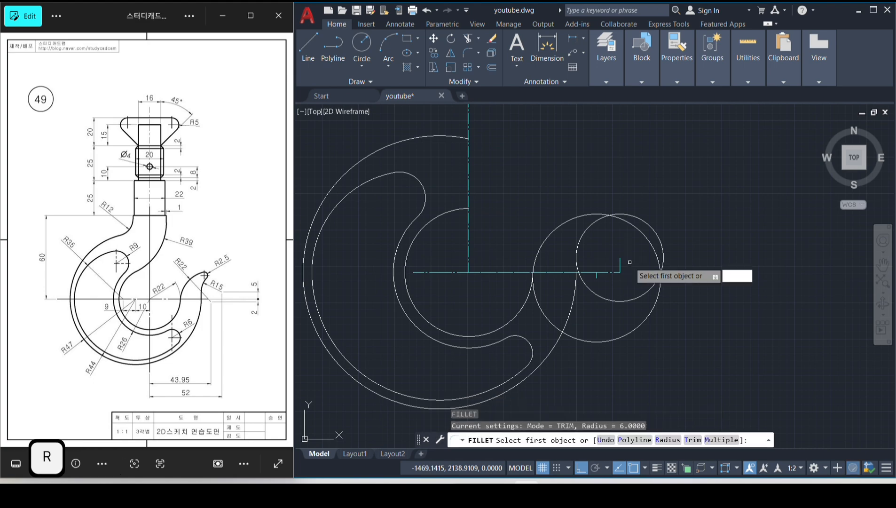
key(space)
text(2.5)
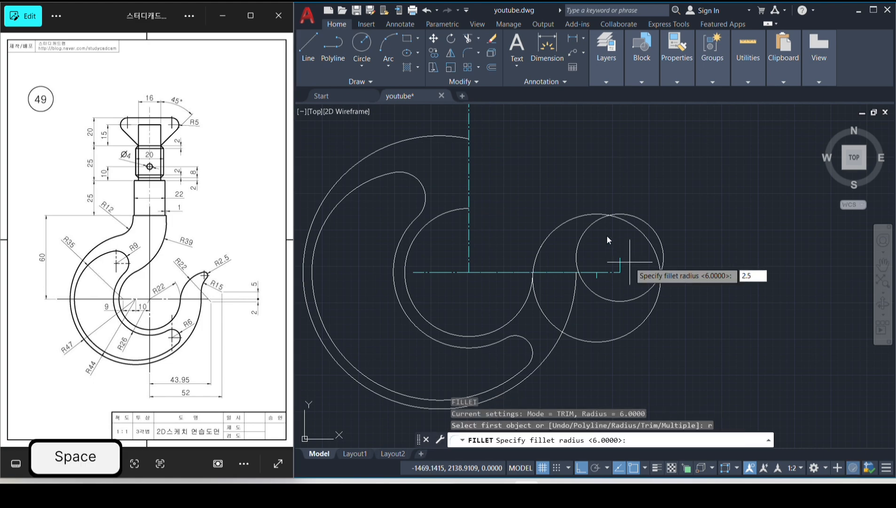
key(space)
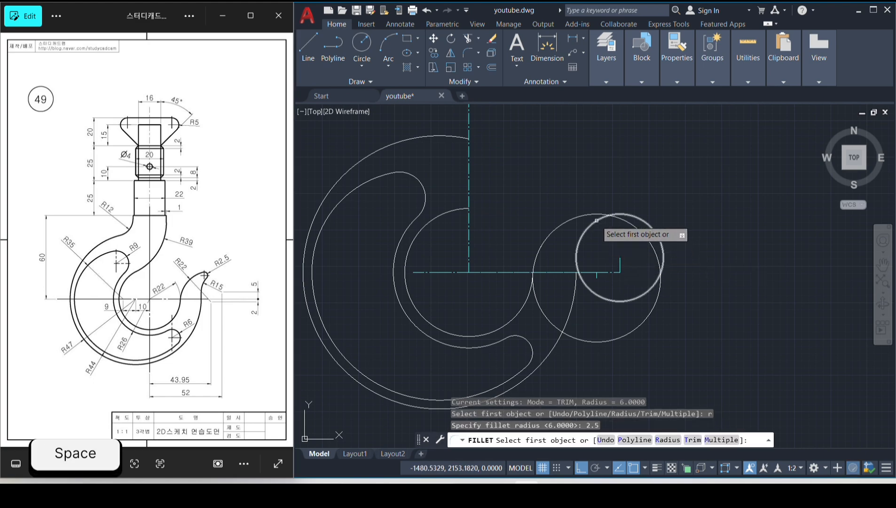
click(592, 214)
click(590, 225)
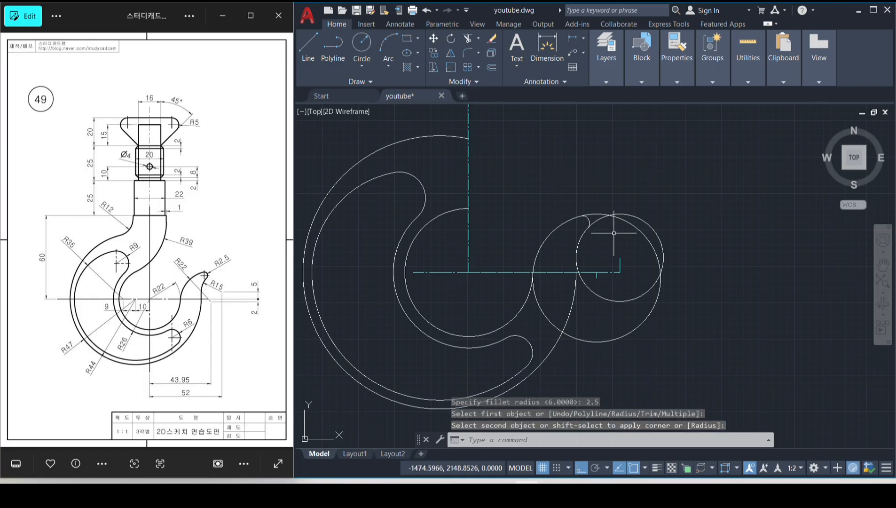
- Trim the upper and lower excess of the radius 22 circle, leaving its upper-left arc between the hook's inner arc and the tip fillet
text(t)
key(space)
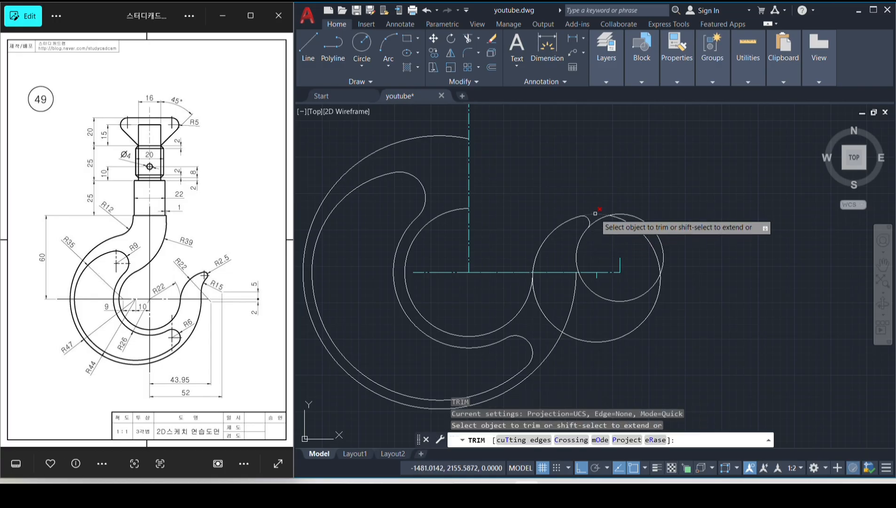
click(595, 214)
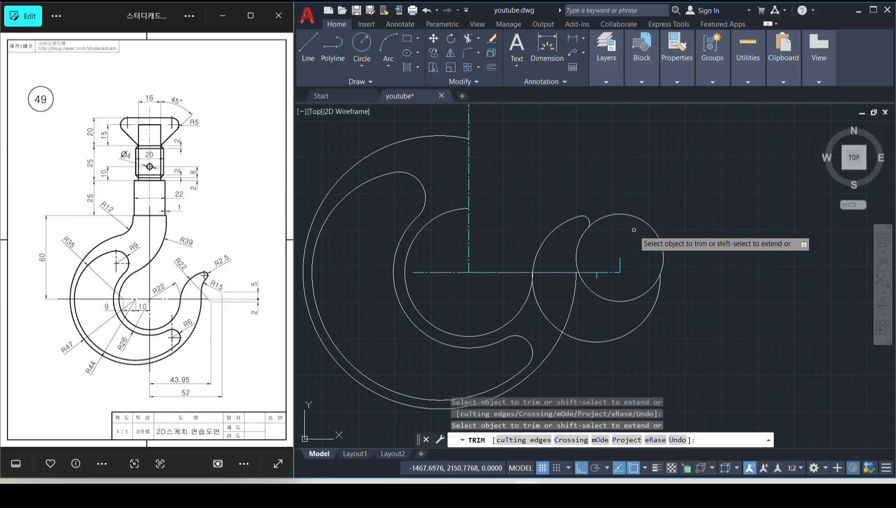
click(649, 316)
key(space)
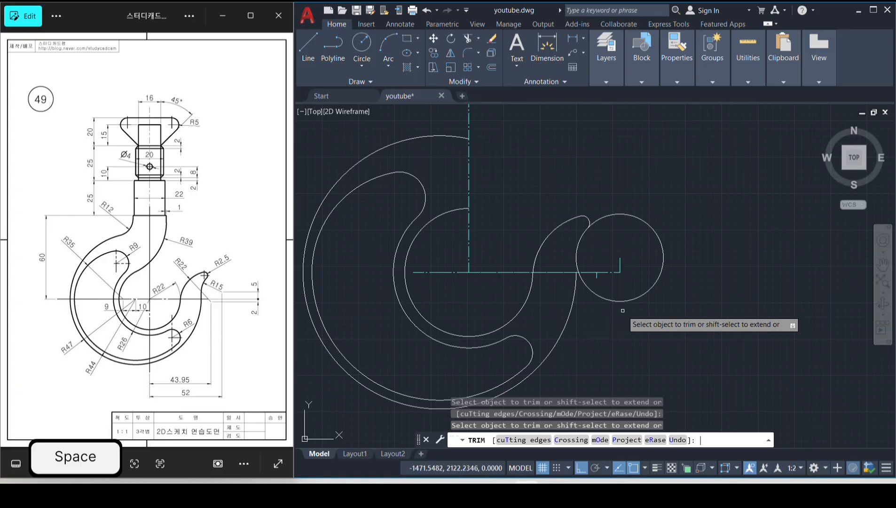
- Erase the radius 15 circle beside the hook tip
click(639, 310)
click(637, 285)
text(e)
key(space)
- Fillet the right end of the hook's outer arc and the small tip arc with a radius of 15
text(f)
key(space)
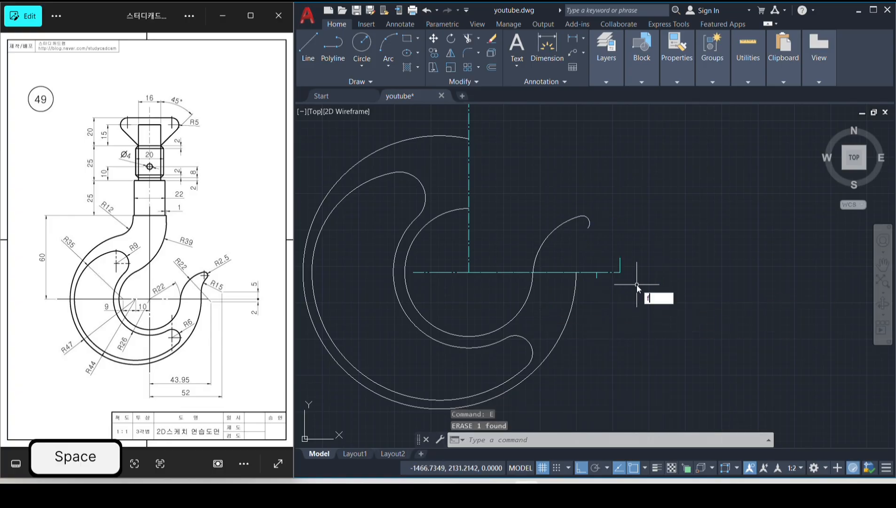
text(r)
key(space)
text(15)
key(space)
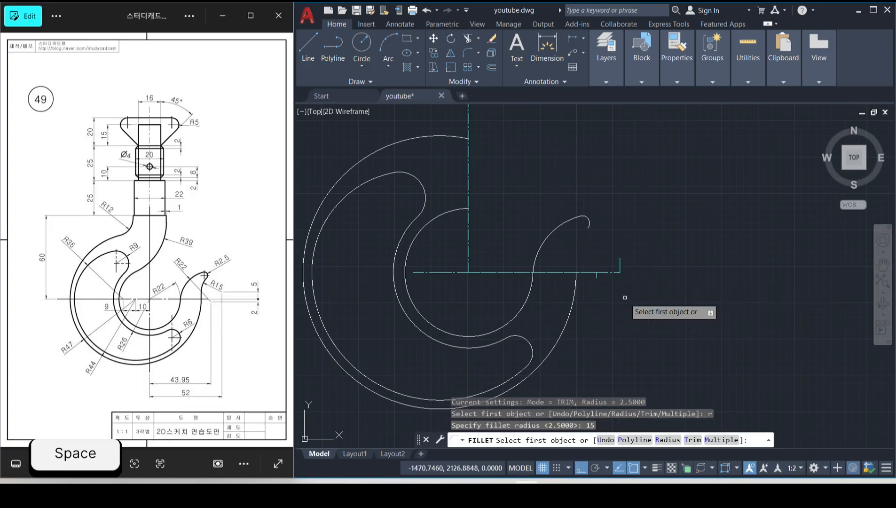
click(575, 288)
click(590, 226)
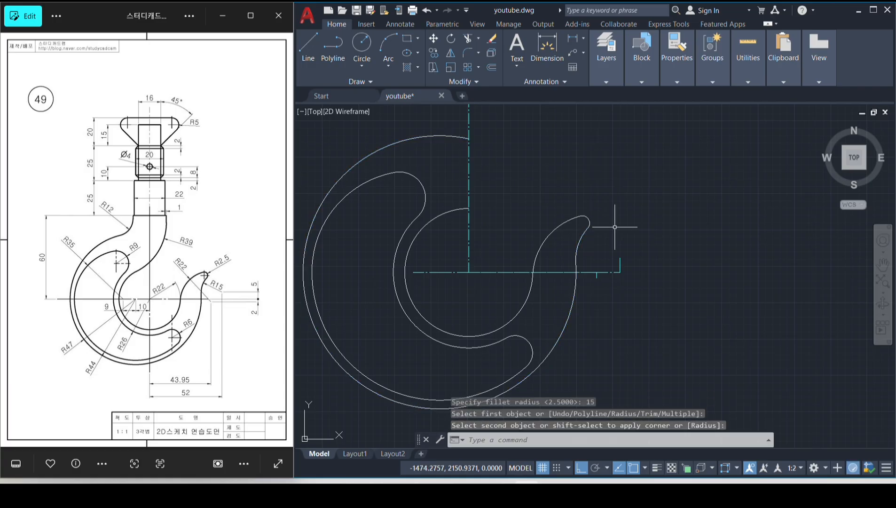
- Draw a horizontal line 24 long in the empty space beside the upper part of the vertical guideline
middle_drag(571, 186, 630, 274)
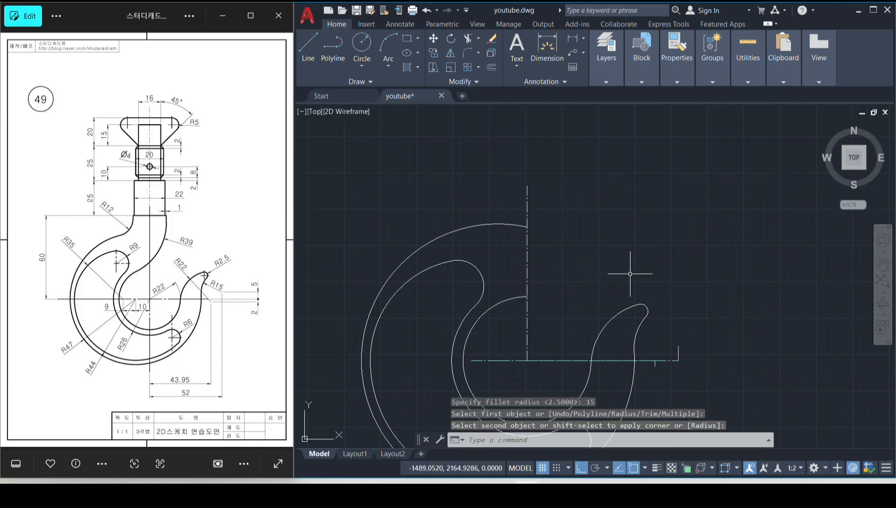
middle_drag(549, 171, 550, 189)
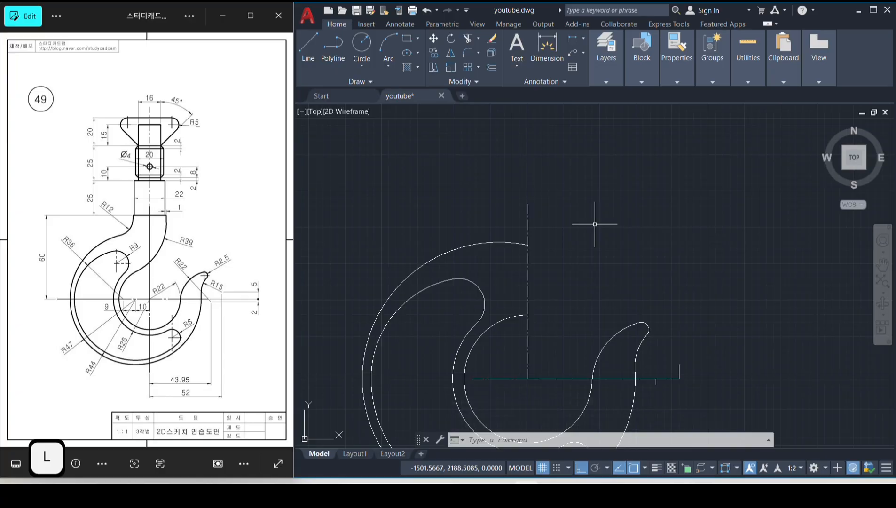
key(space)
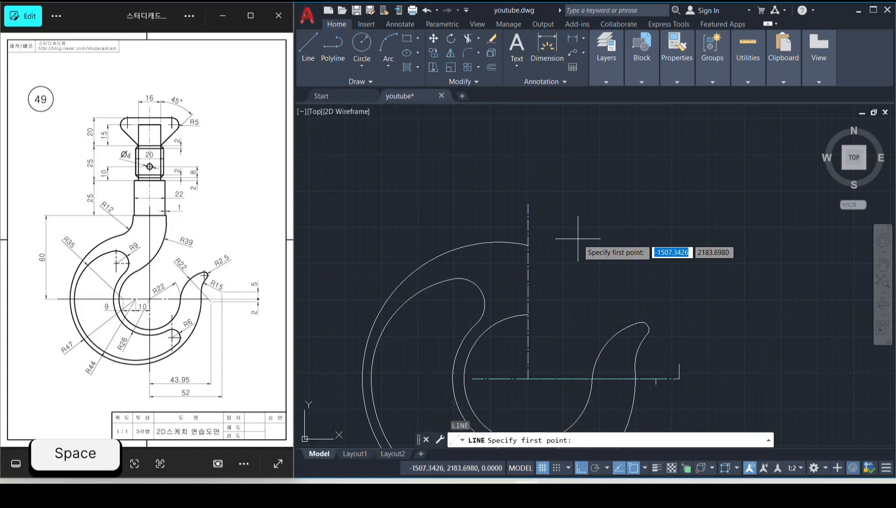
click(577, 241)
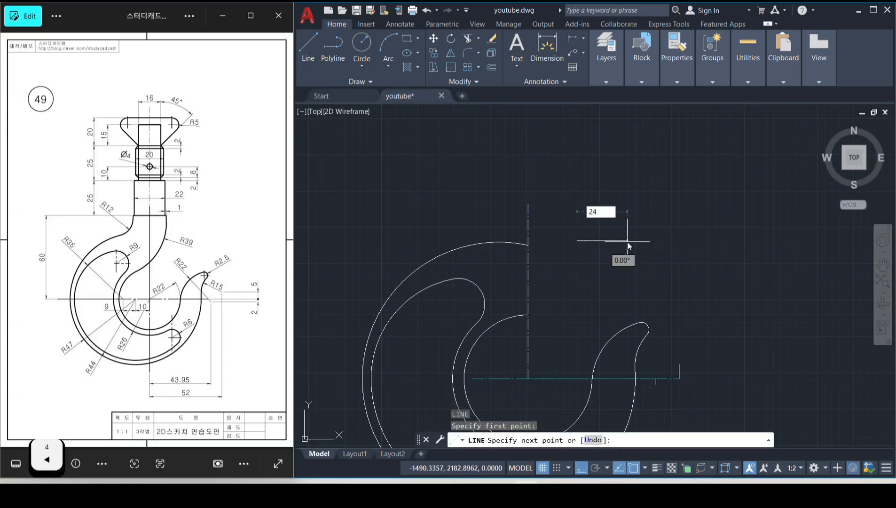
key(Return)
key(space)
- Move the 24-long line by its midpoint onto the upper end of the vertical guideline
click(631, 251)
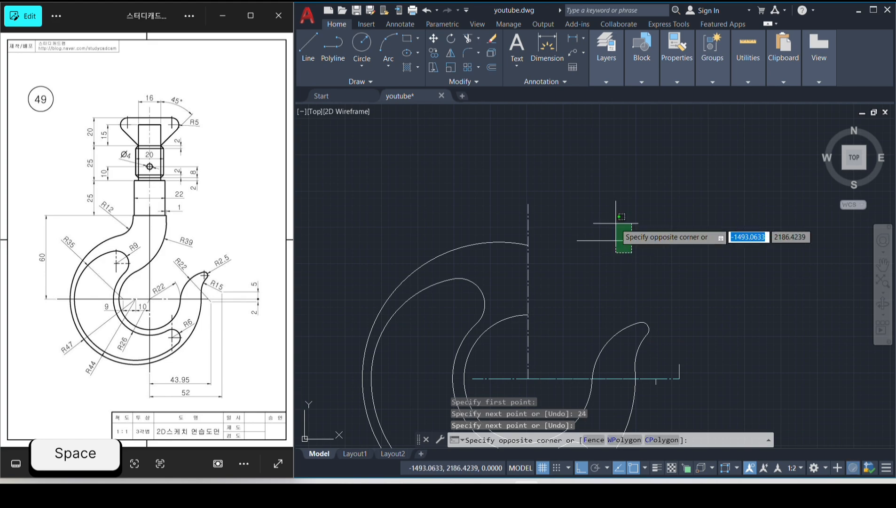
click(613, 218)
text(m)
key(space)
click(612, 241)
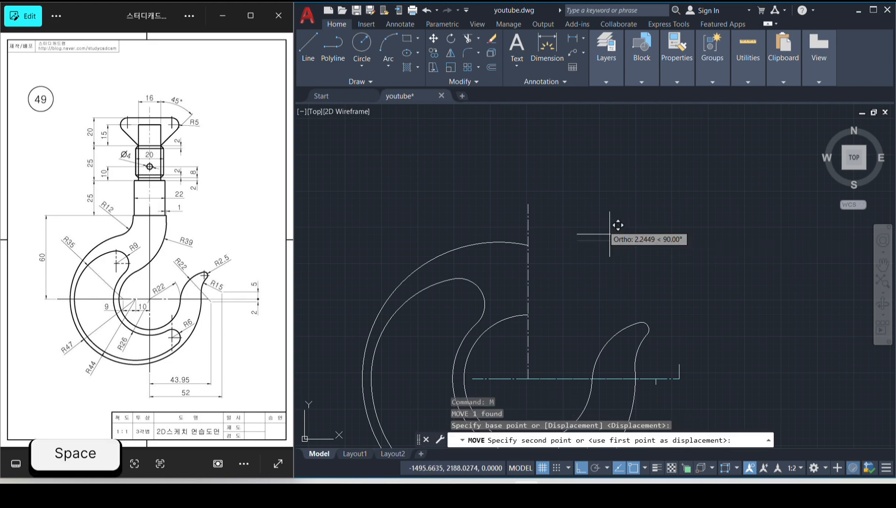
click(528, 204)
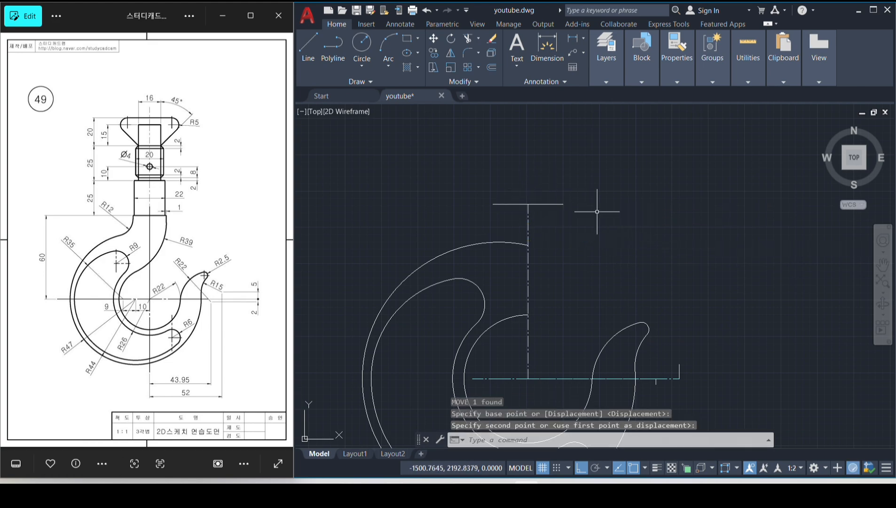
- Draw a short vertical line downward from the right end of the 24-long line
text(l)
key(space)
click(563, 250)
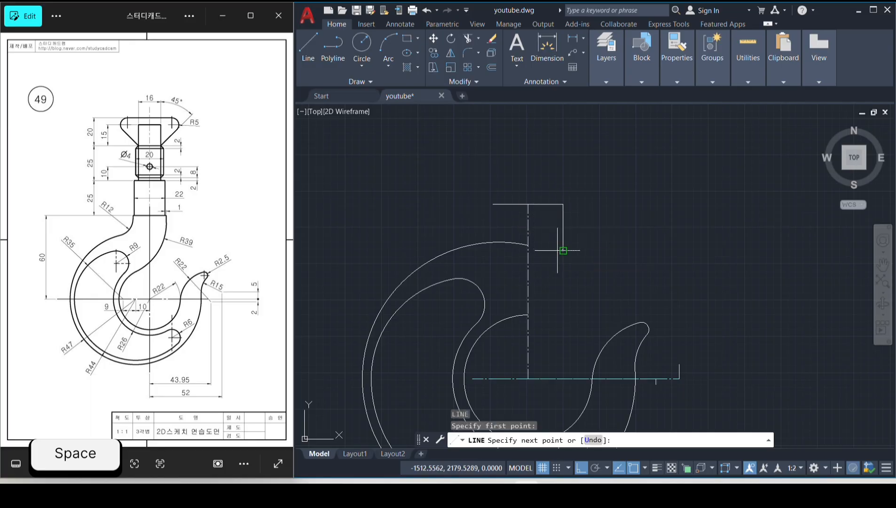
key(space)
- Draw a short vertical line across the outer arc, slightly inside the left end of the 24-long line
key(space)
click(501, 223)
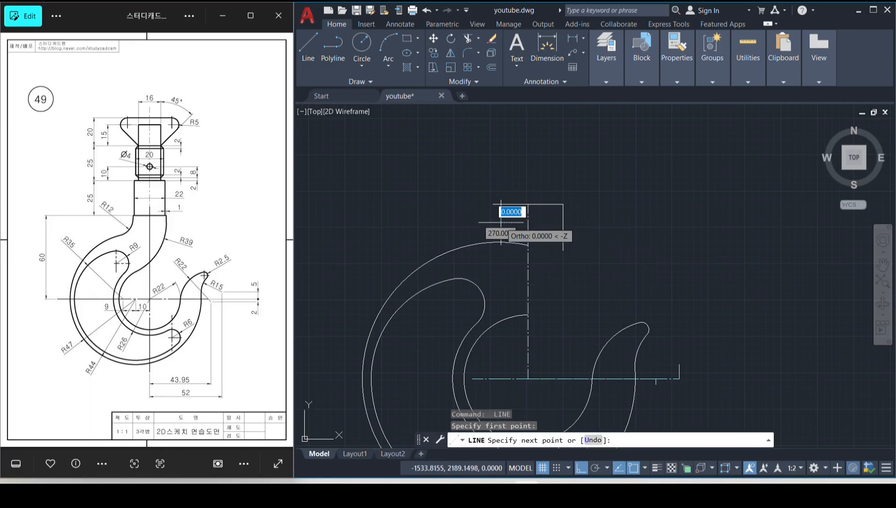
click(496, 253)
key(space)
- Draw a short vertical line downward from the left end of the 24-long line
key(space)
click(493, 204)
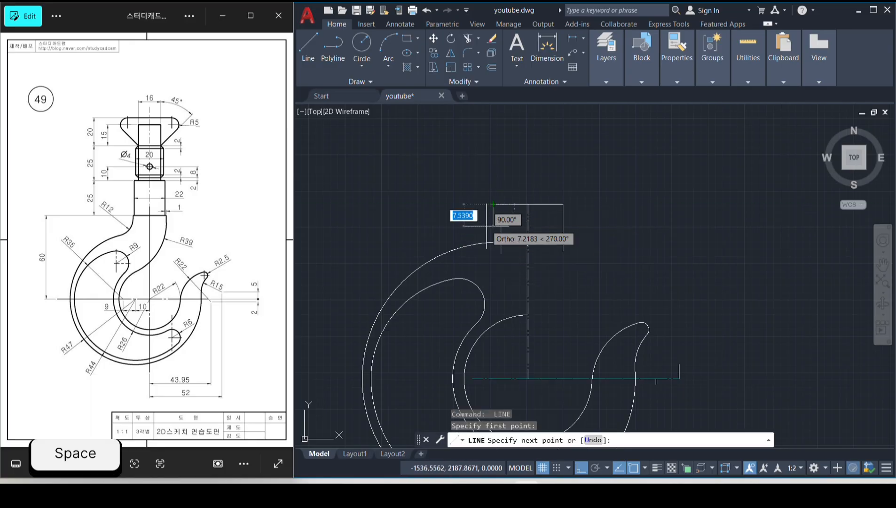
click(486, 221)
key(space)
- Trim the upper end of the outer arc between the short line crossing it and the vertical guideline
text(tr)
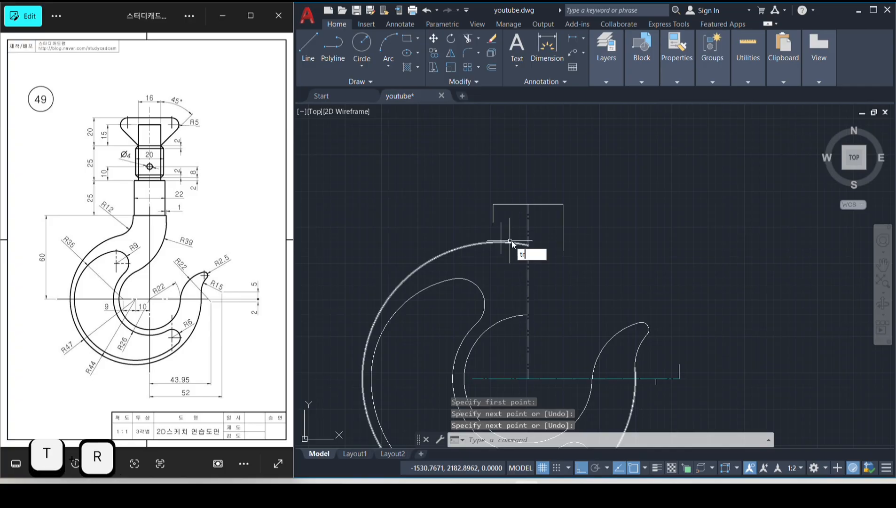
key(space)
click(513, 231)
click(512, 251)
key(space)
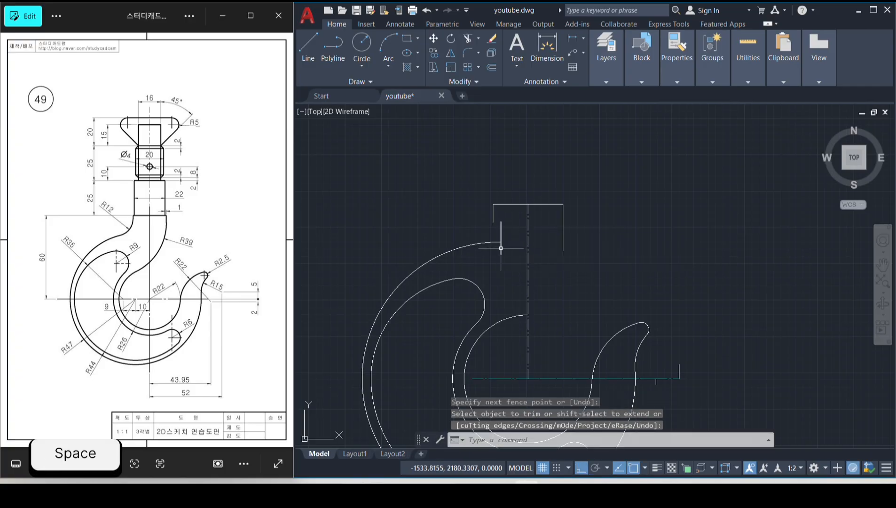
- Fillet the upper end of the outer arc and the neck's left vertical line with a radius of 12
text(f)
key(space)
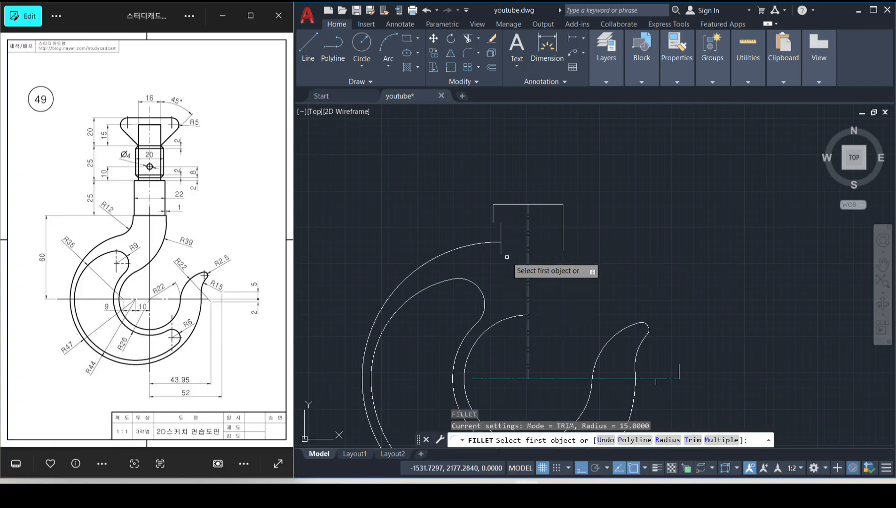
text(r)
key(space)
text(12)
key(space)
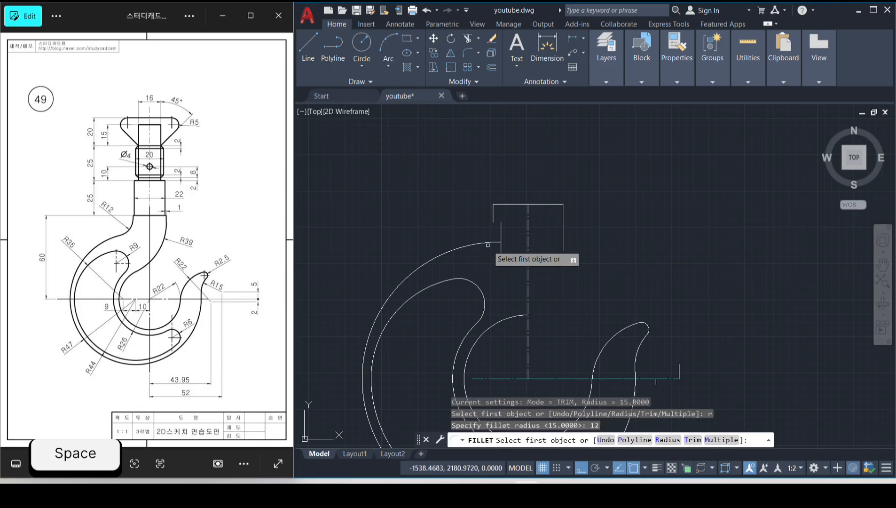
click(489, 244)
click(494, 220)
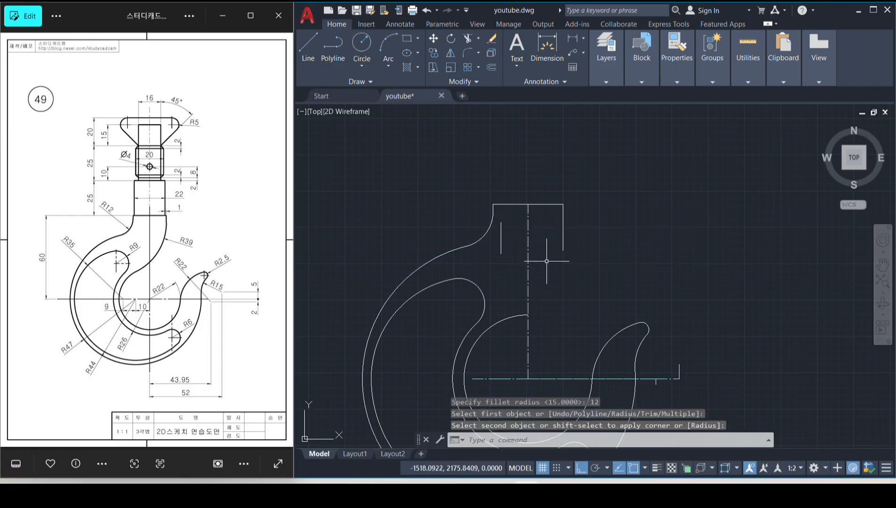
- Fillet the innermost hook arc and the neck's right vertical line with a radius of 39
key(space)
text(r)
key(space)
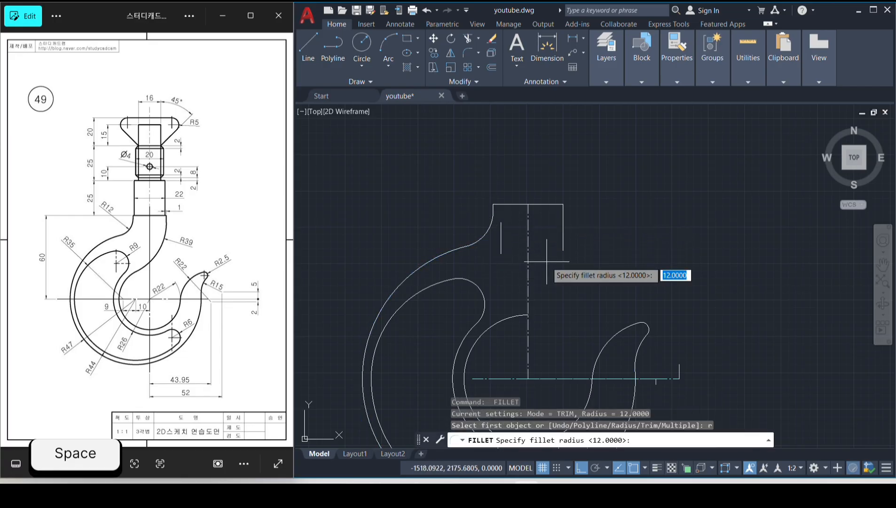
text(3)
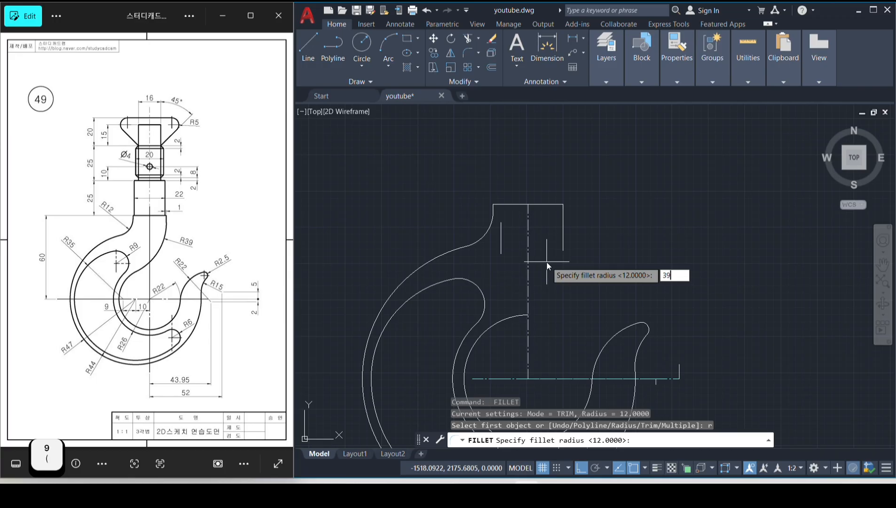
text(9)
key(space)
click(499, 320)
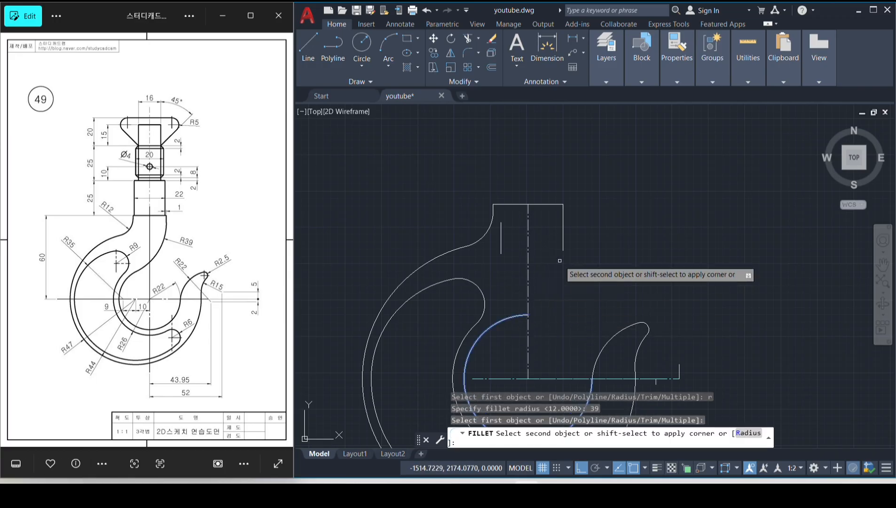
click(563, 236)
- Erase the leftover short vertical line inside the hook's neck
click(506, 241)
click(492, 244)
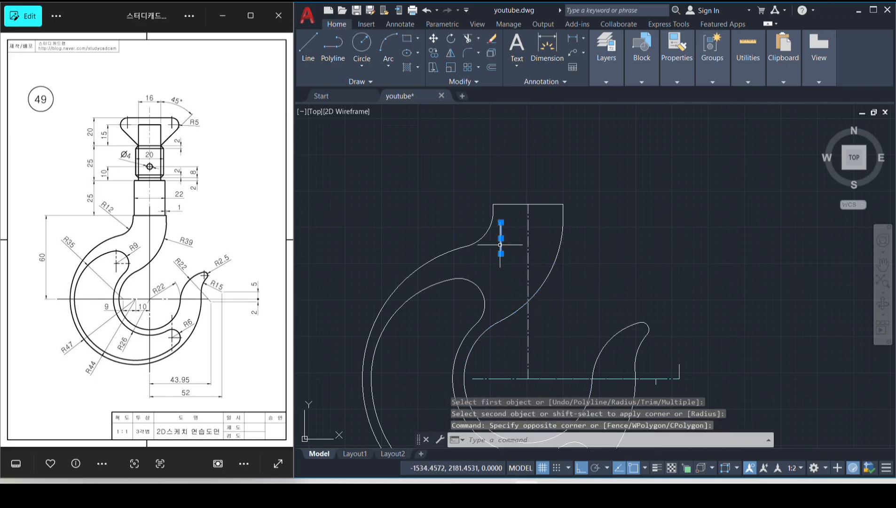
text(E)
key(space)
middle_drag(557, 192, 514, 240)
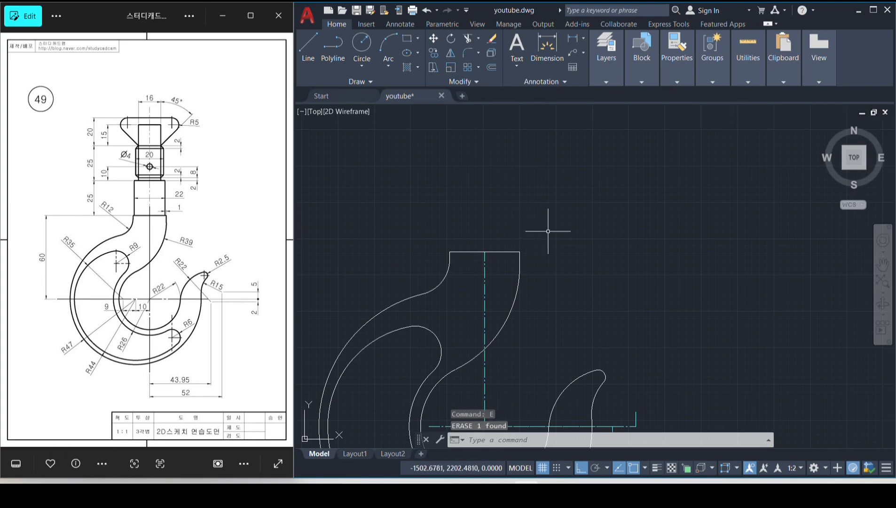
- Draw a 22 by 25 rectangle in the empty space above and beside the hook's neck
text(rec)
key(space)
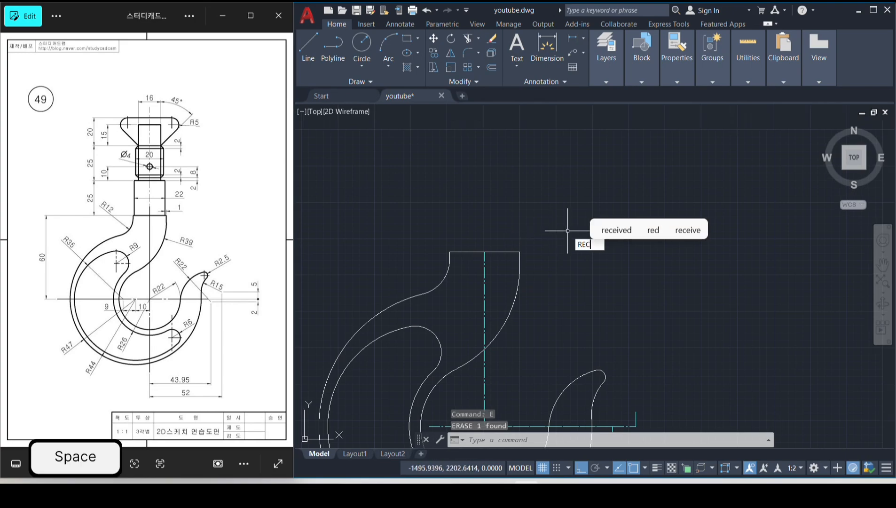
click(589, 195)
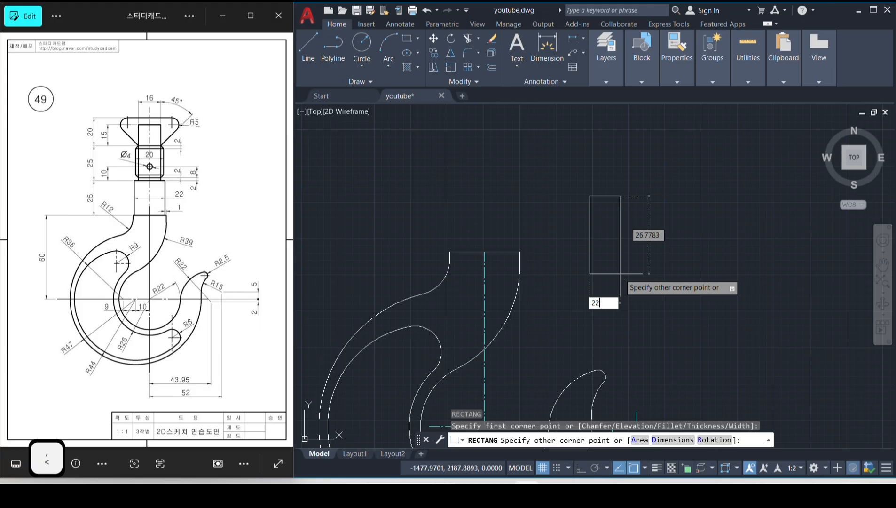
text(22)
key(Tab)
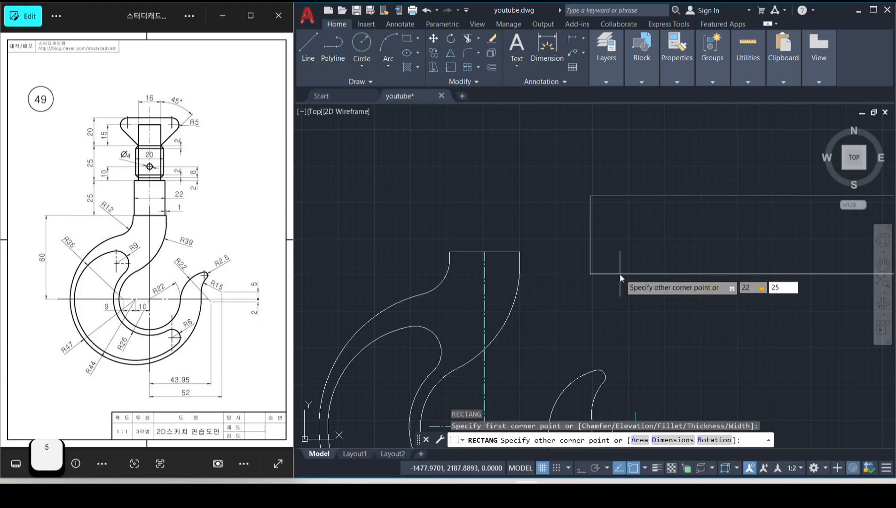
key(Return)
- Move the 22 by 25 rectangle by its bottom midpoint onto the midpoint of the neck's top line
click(679, 195)
click(619, 164)
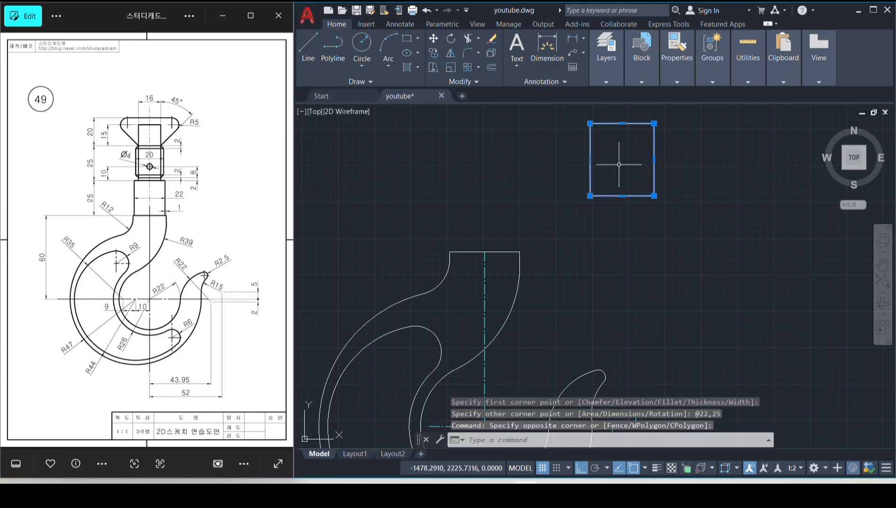
text(m)
key(space)
click(622, 196)
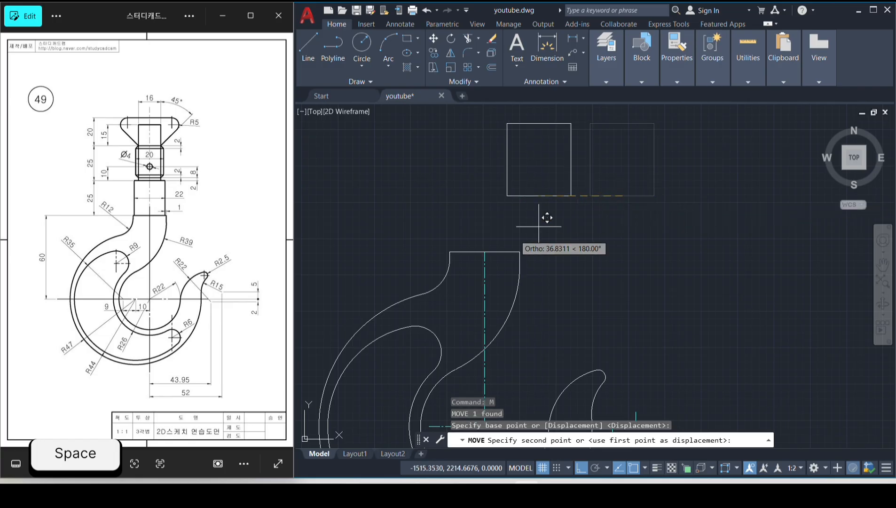
click(485, 248)
middle_drag(503, 190, 501, 220)
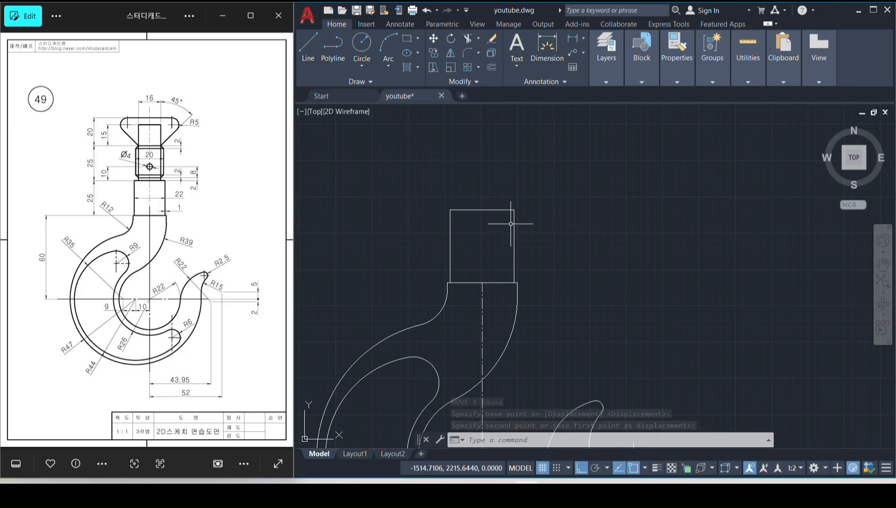
- Draw a 16 by 25 rectangle in the empty space beside the shank
text(rec)
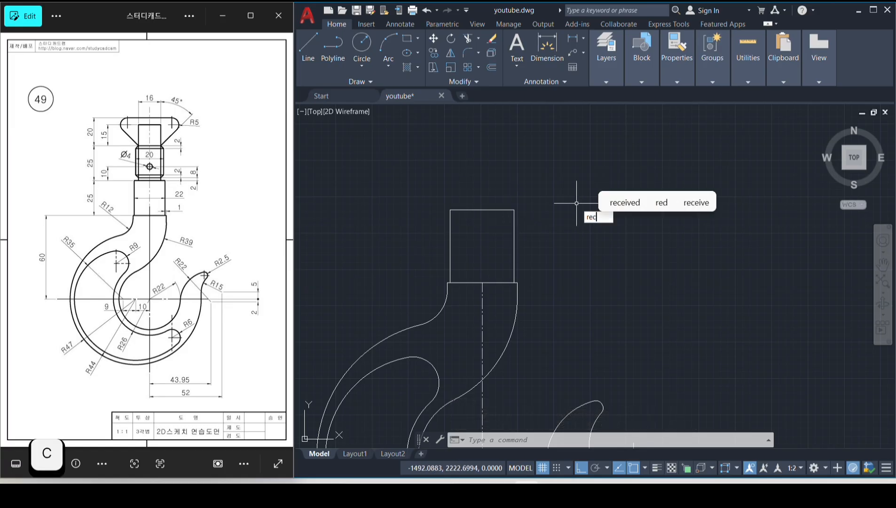
key(space)
click(579, 170)
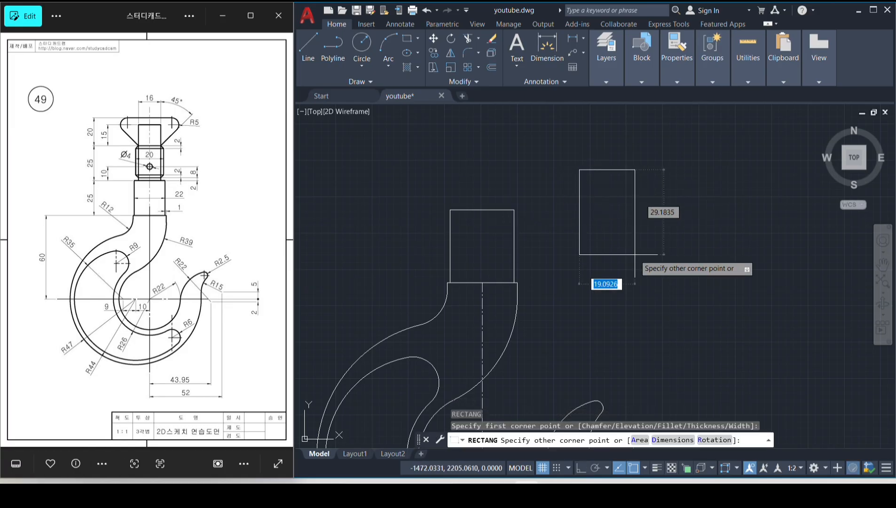
text(20)
key(BackSpace)
key(BackSpace)
text(16)
key(comma)
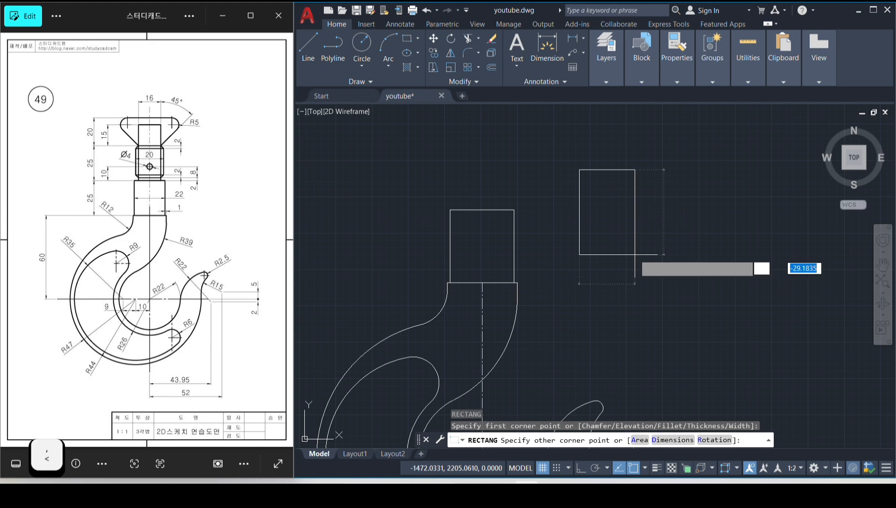
text(25)
key(Return)
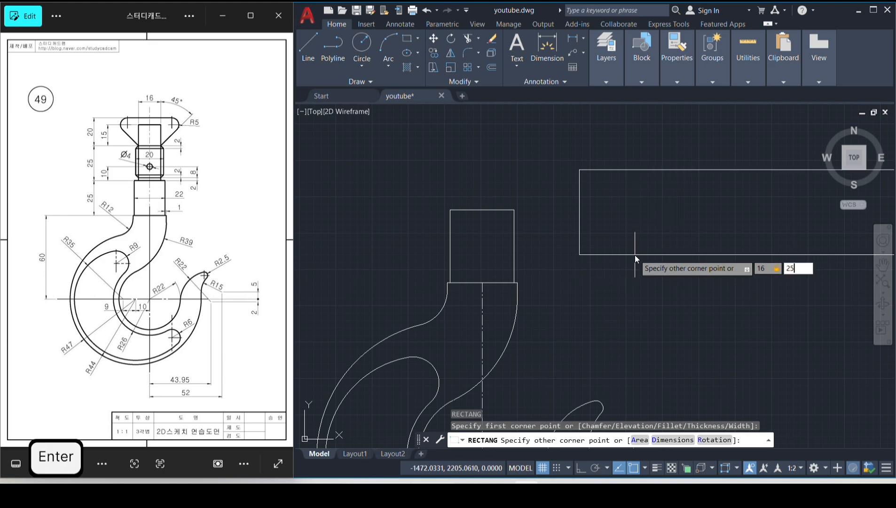
- Move the 16 by 25 rectangle by its bottom midpoint onto the top midpoint of the 22 wide rectangle
middle_drag(642, 136, 623, 209)
drag(623, 209, 577, 208)
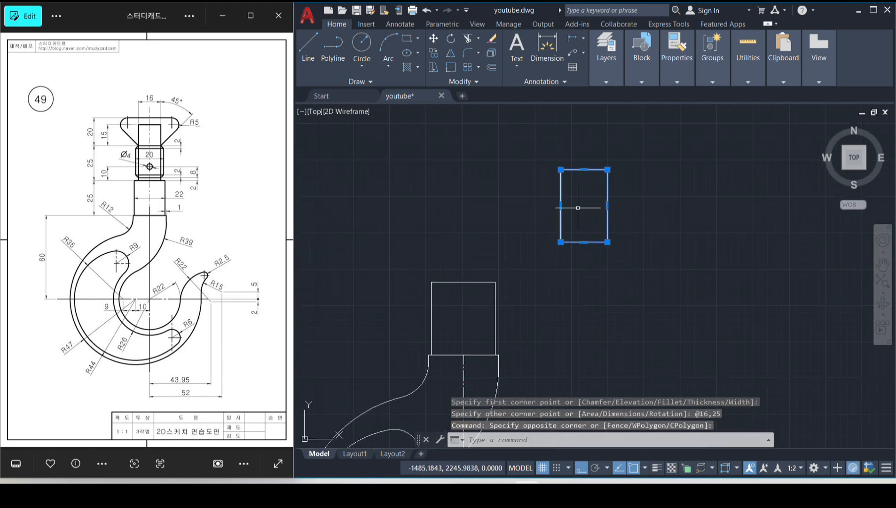
text(m)
key(space)
click(584, 242)
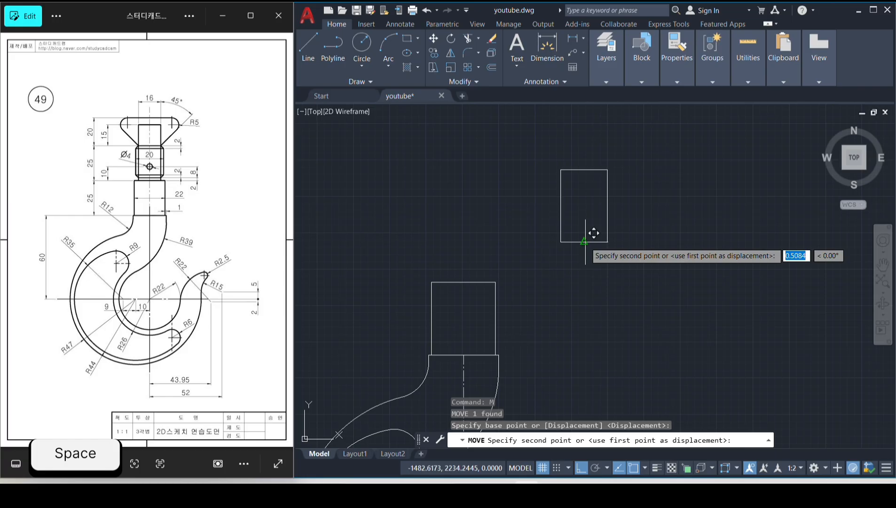
click(464, 282)
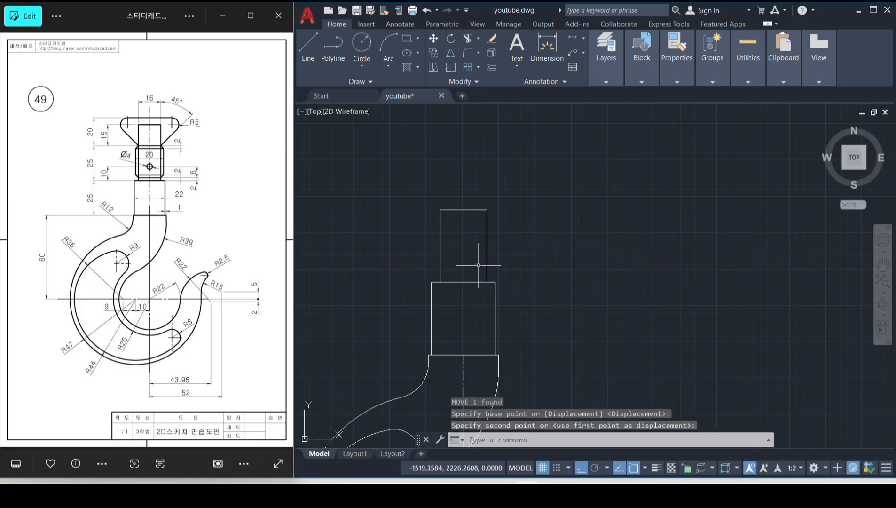
- Draw a vertical line 2 long upward from the midpoint of the upper rectangle's bottom edge
scroll(478, 285, up, 2)
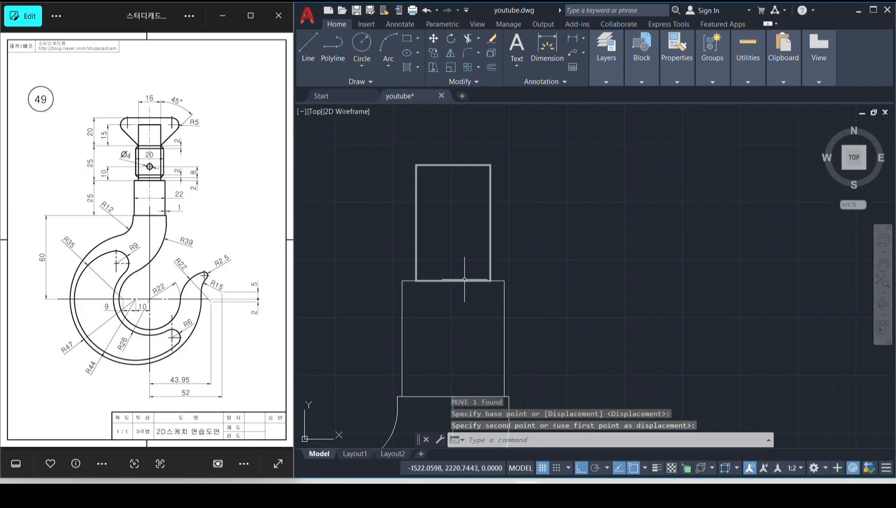
text(l)
key(space)
click(452, 281)
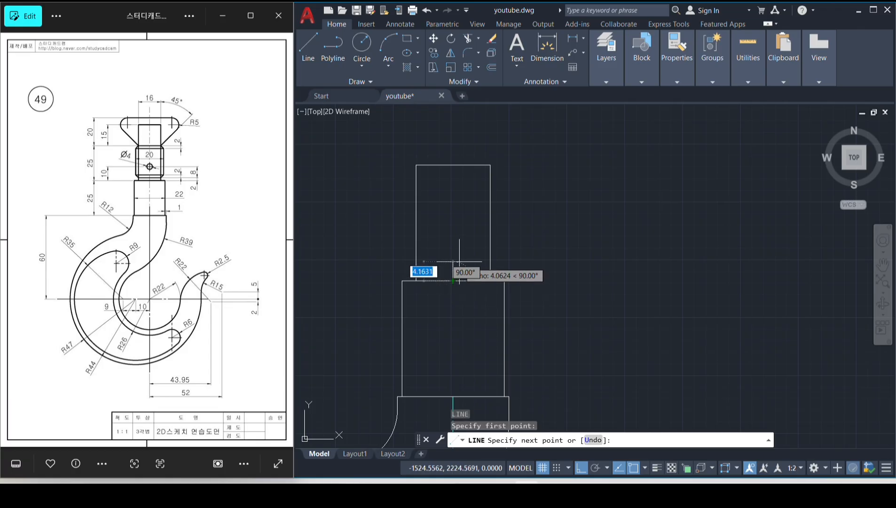
text(2)
key(Return)
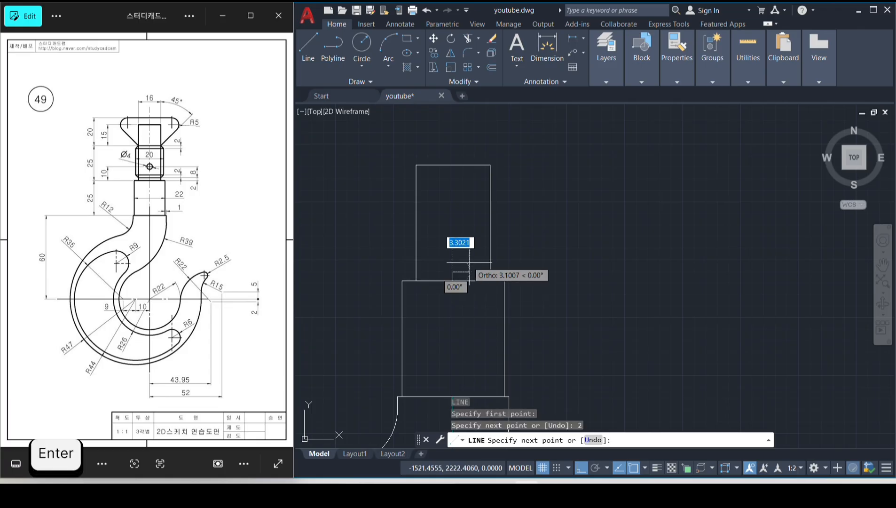
key(space)
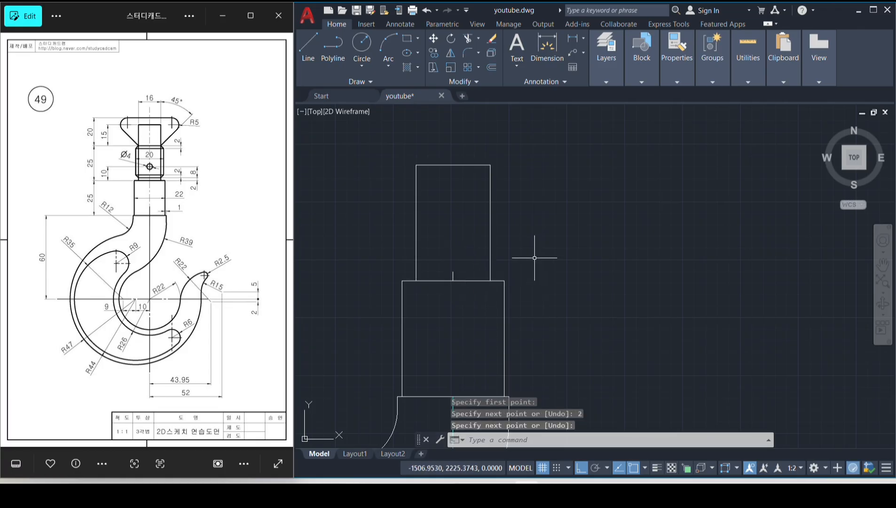
- Draw a horizontal line 20 long in the empty space beside the upper rectangle
text(l)
key(space)
click(530, 265)
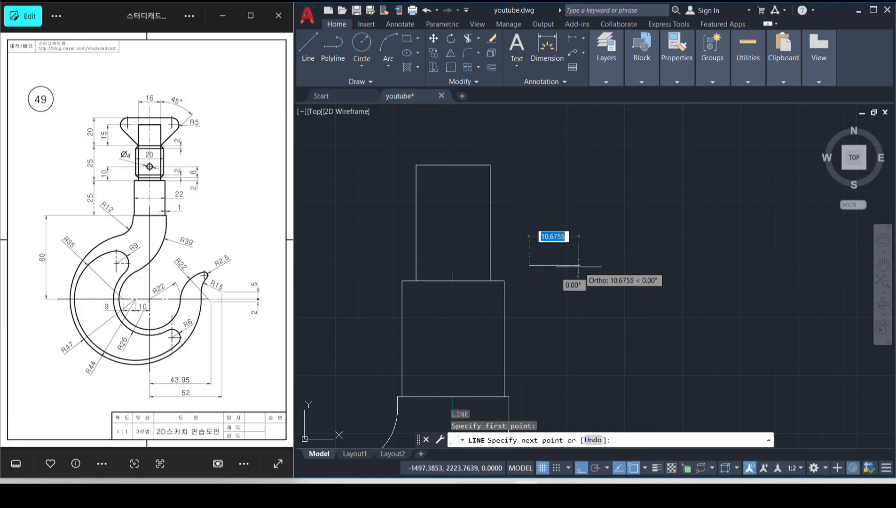
key(Return)
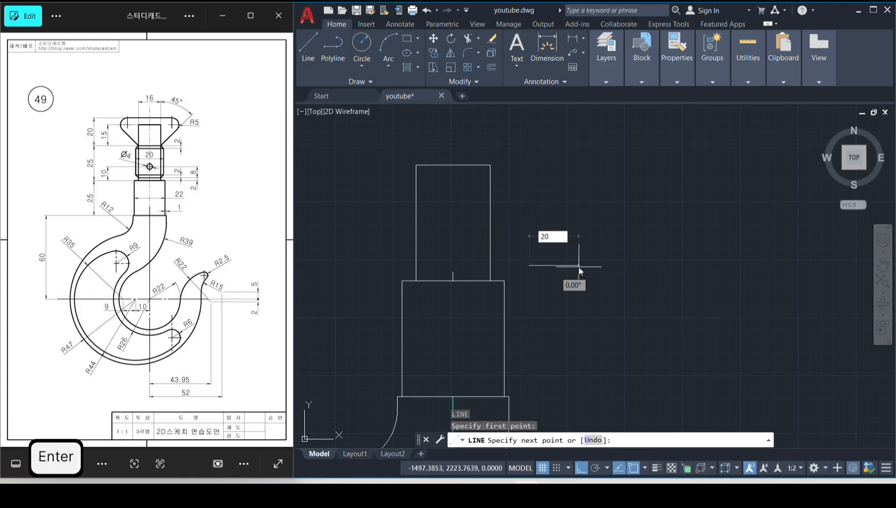
key(space)
- Move the 20 long line by its midpoint onto the upper end of the short vertical line
click(596, 280)
click(568, 250)
text(m)
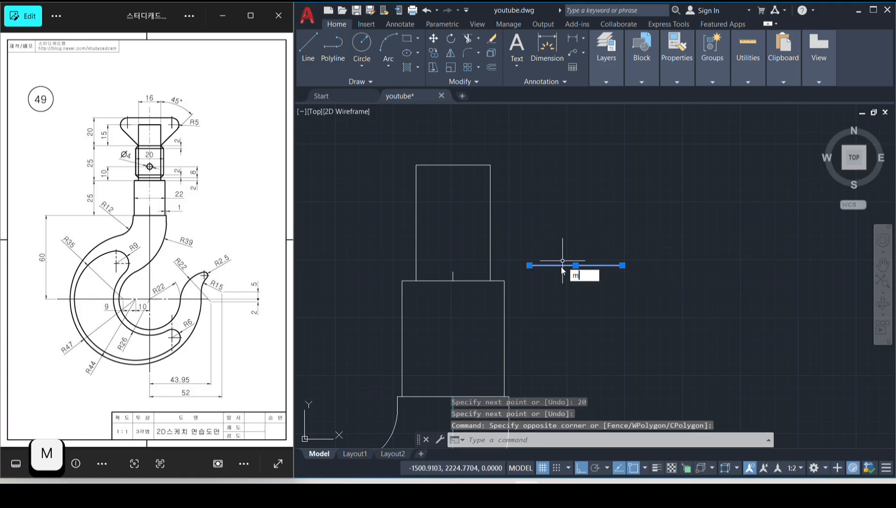
key(space)
click(575, 265)
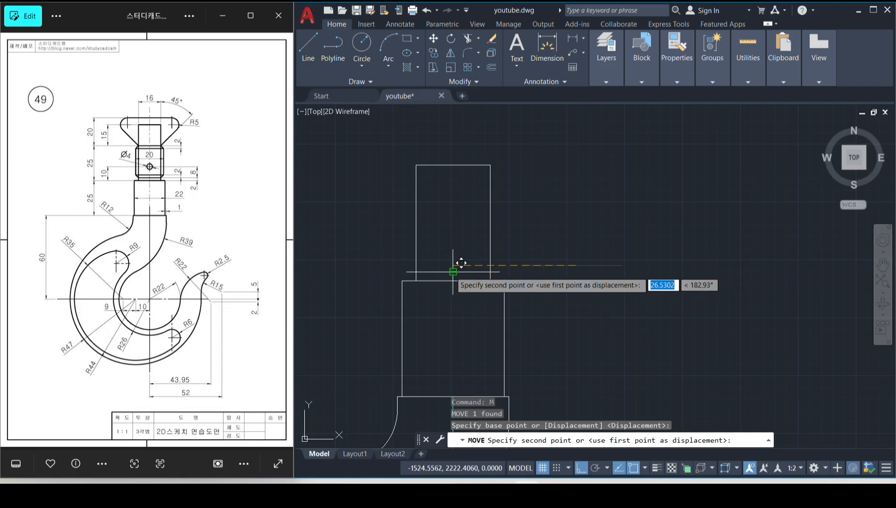
click(453, 273)
- Offset the 20 long horizontal line upward by 2
text(o)
key(space)
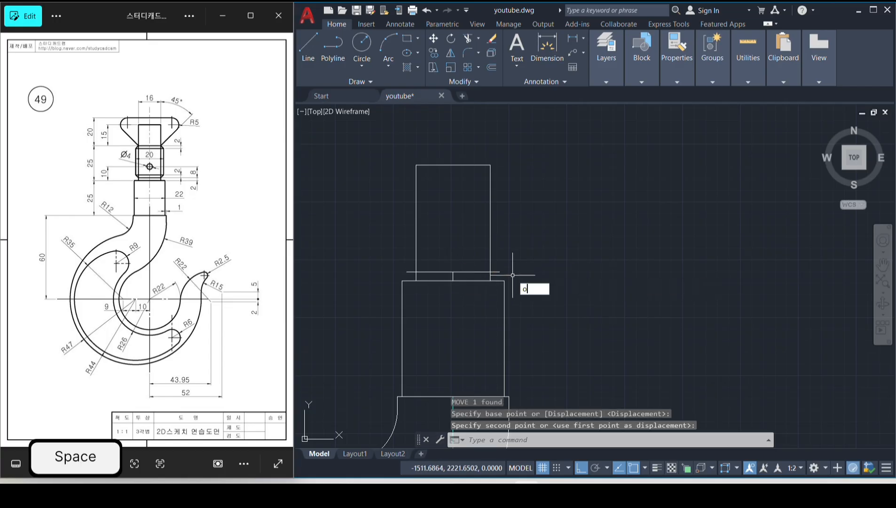
text(2)
key(Return)
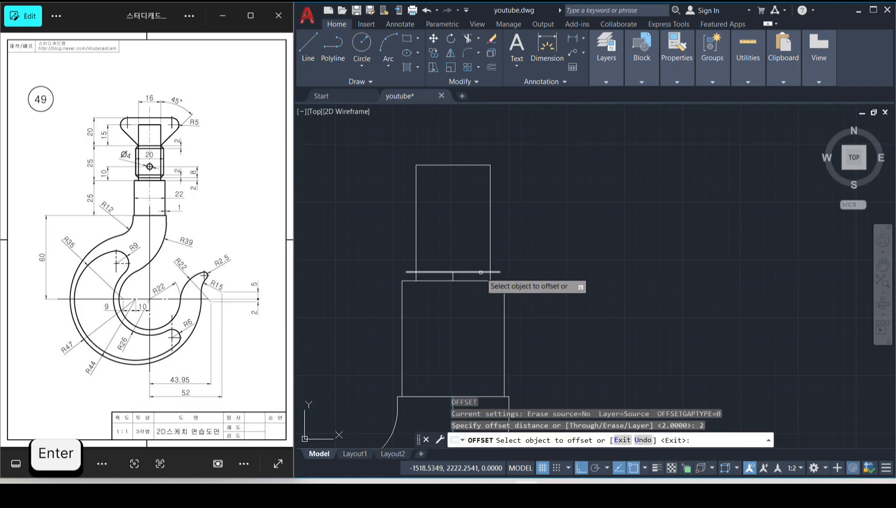
click(490, 271)
click(477, 254)
key(space)
- Copy both 20 long lines from the upper one's midpoint to the top midpoint of the 16 wide rectangle
click(474, 277)
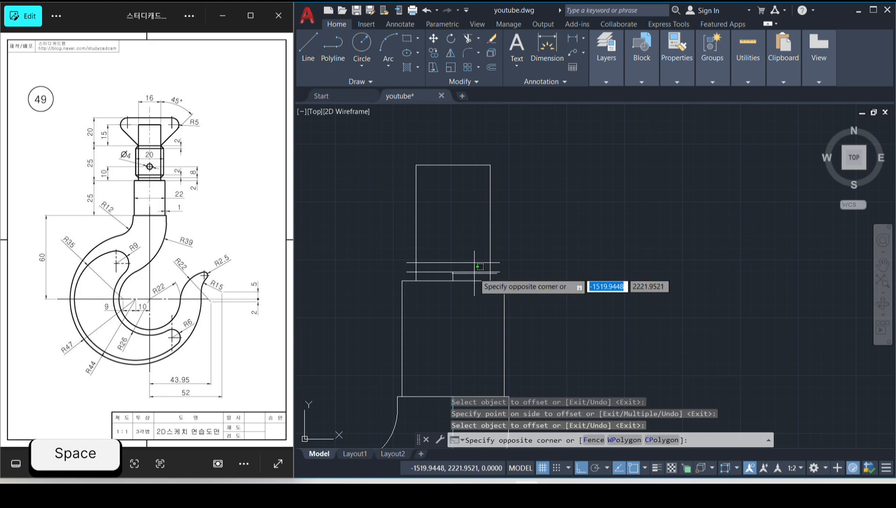
click(470, 252)
key(space)
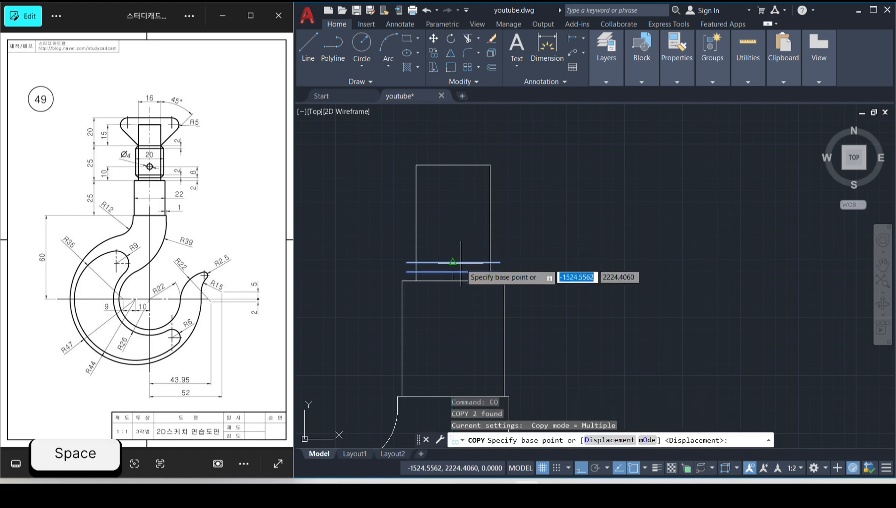
click(454, 262)
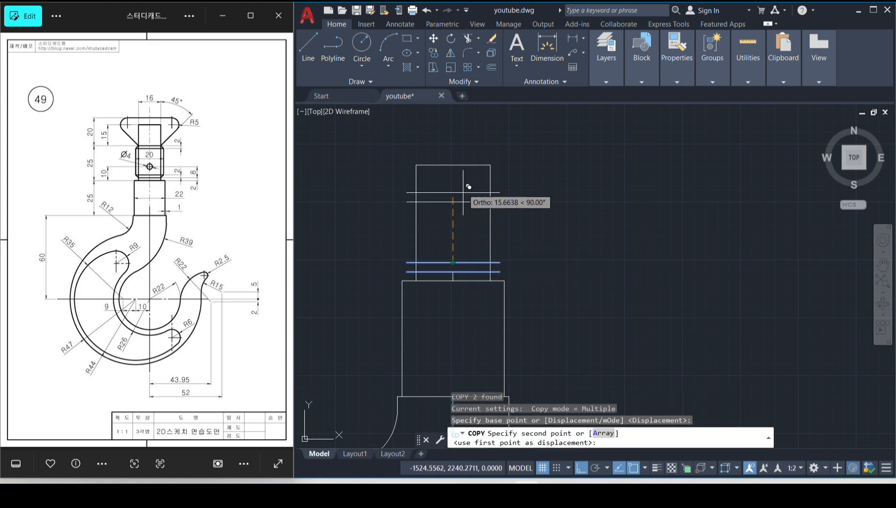
click(453, 164)
key(space)
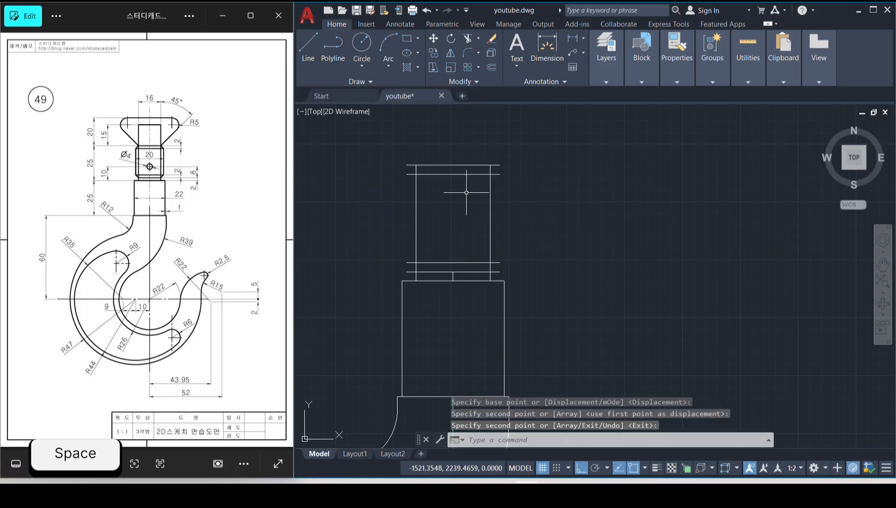
- Draw the thread's right outline from the lower chamfer up through the line ends to the 16 wide rectangle's top corner
middle_drag(450, 201, 462, 204)
text(l)
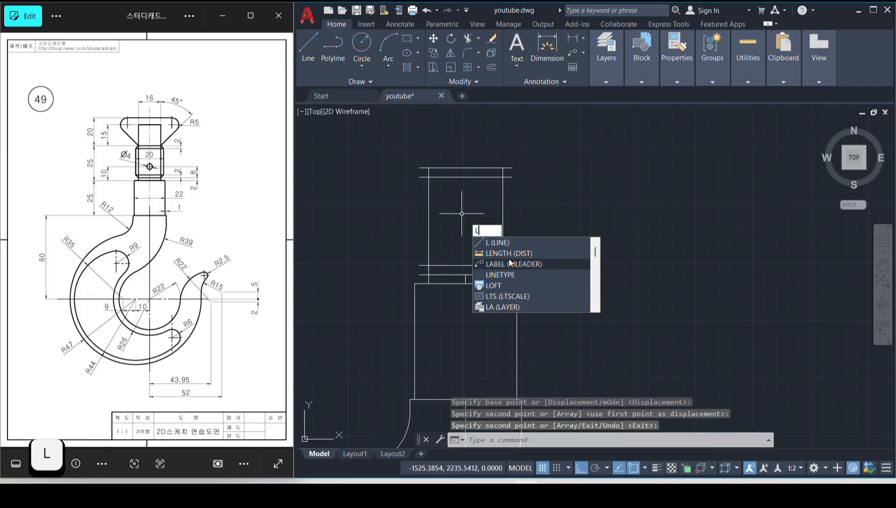
key(space)
scroll(504, 276, up, 4)
click(499, 272)
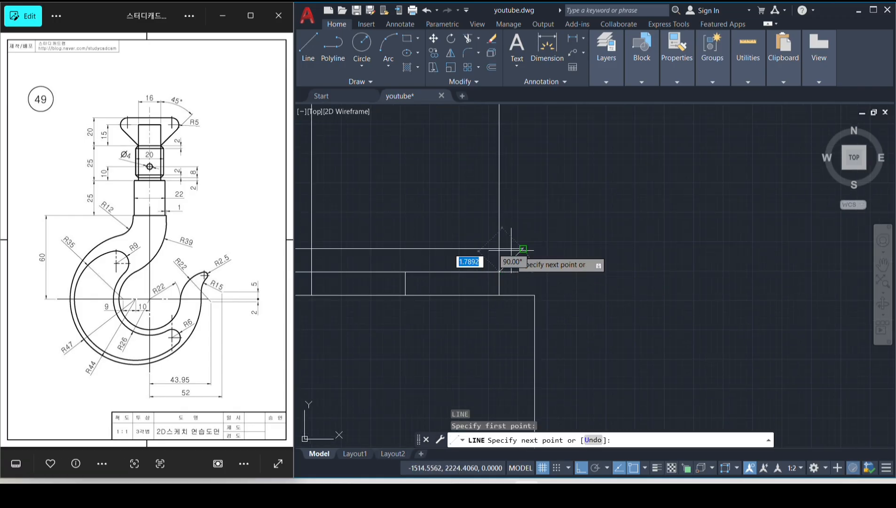
mouse_move(511, 398)
middle_down()
mouse_move(514, 373)
mouse_move(515, 424)
middle_up()
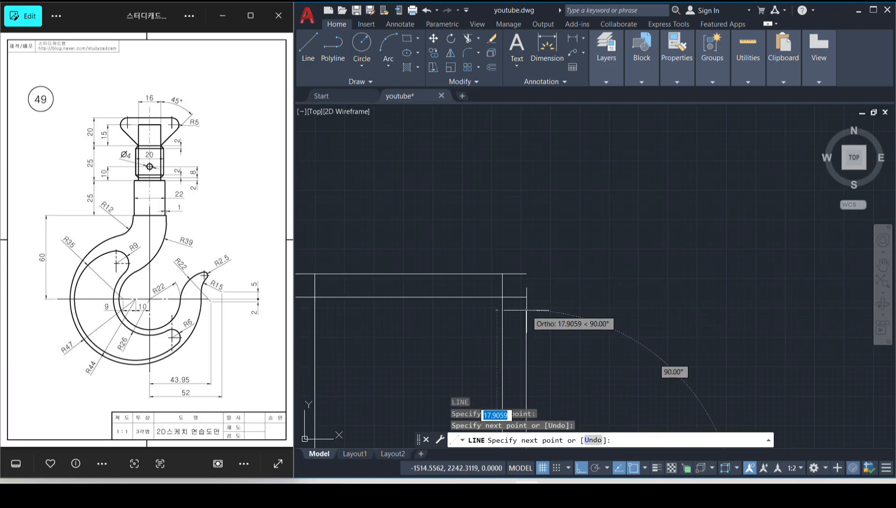
click(526, 296)
click(502, 274)
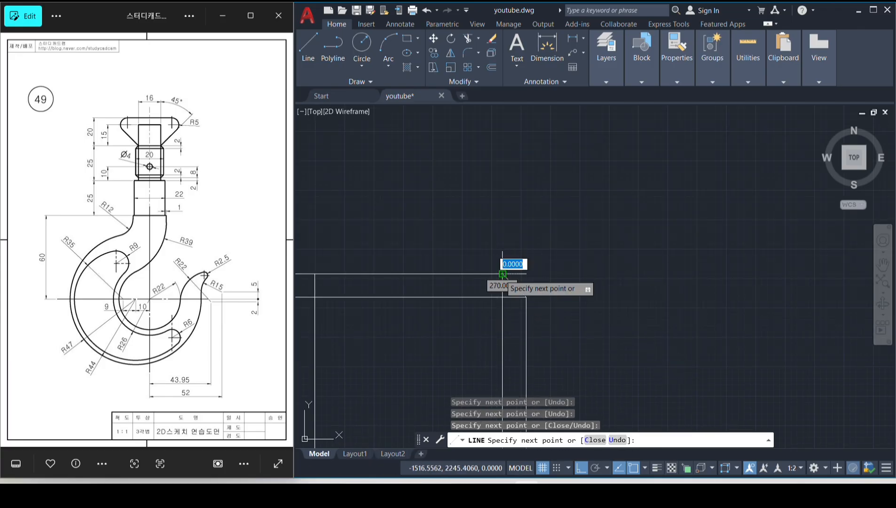
middle_drag(502, 273, 690, 221)
key(space)
- Draw the thread's left outline from the 16 wide rectangle's top corner down through the line ends, closing with the lower chamfer
key(space)
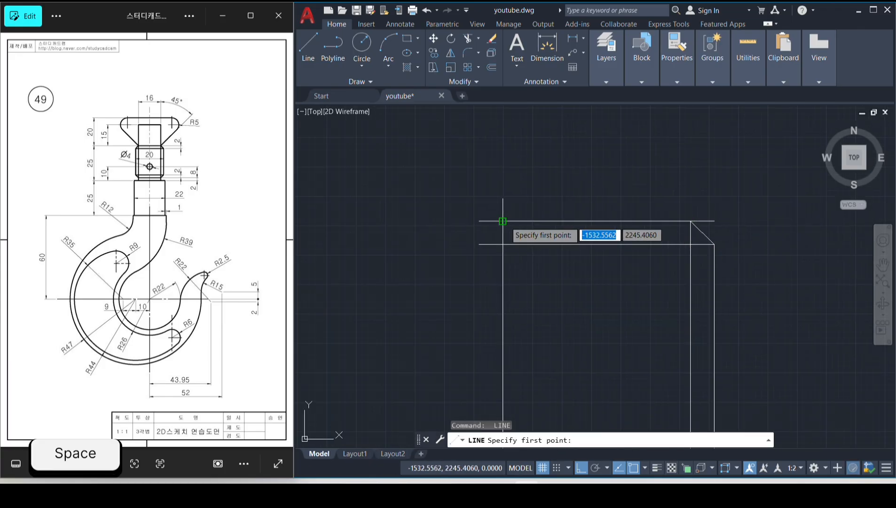
click(503, 221)
click(479, 245)
middle_drag(513, 313, 570, 109)
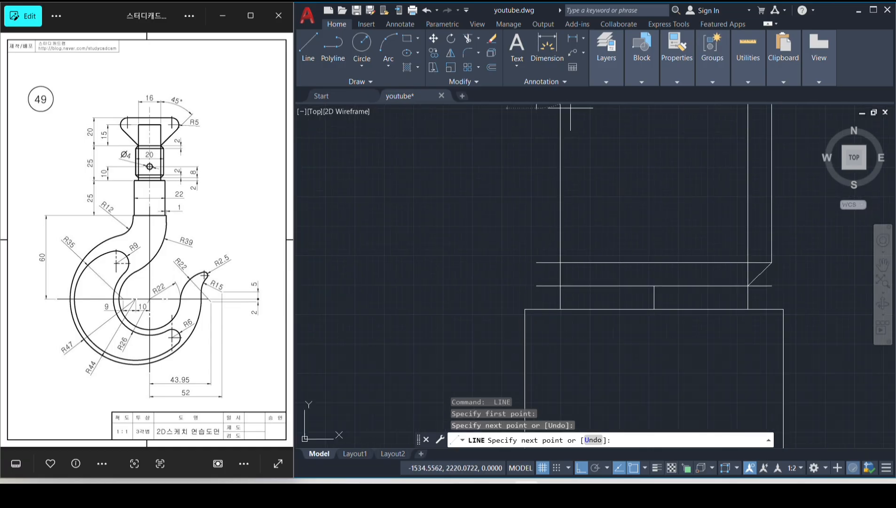
click(536, 263)
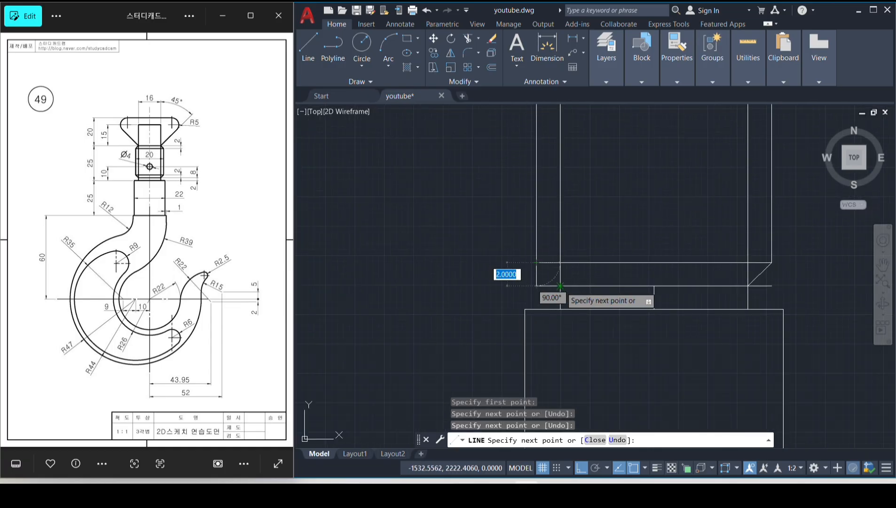
click(559, 285)
key(space)
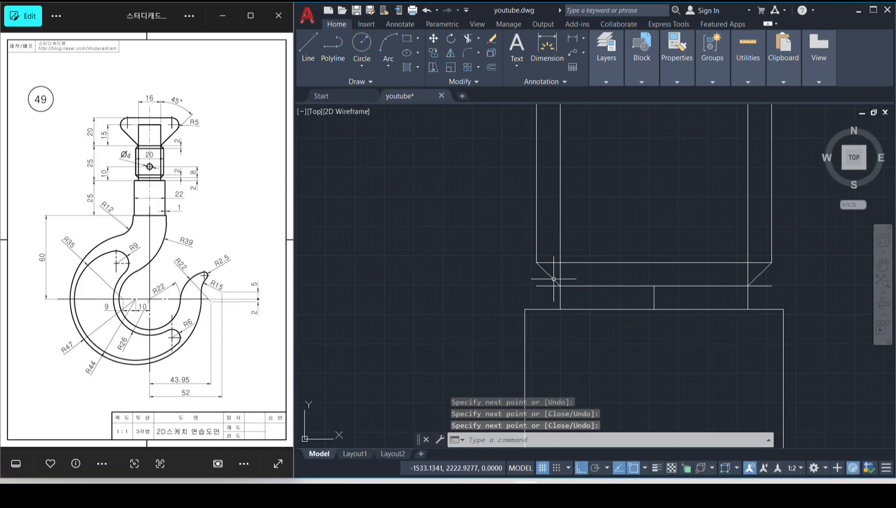
- Trim the horizontal line ends that overhang outside the thread's lower and upper chamfers
middle_drag(549, 283, 455, 277)
text(tr)
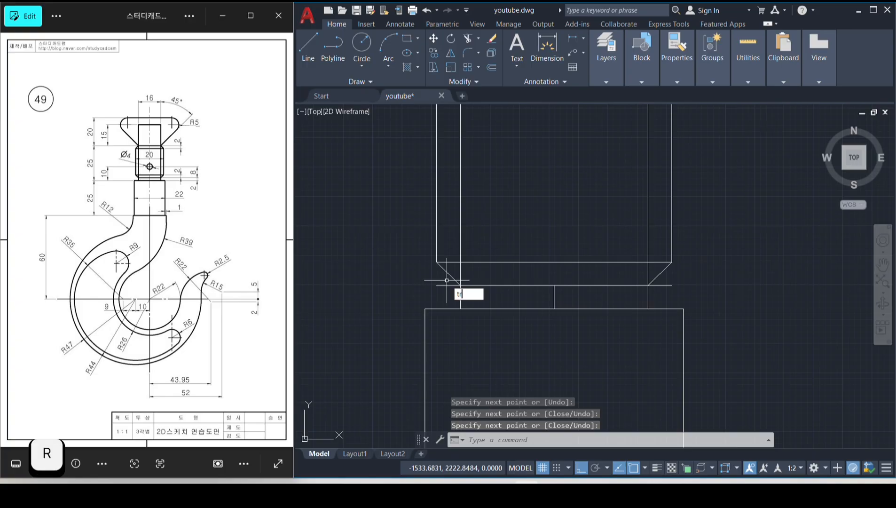
key(space)
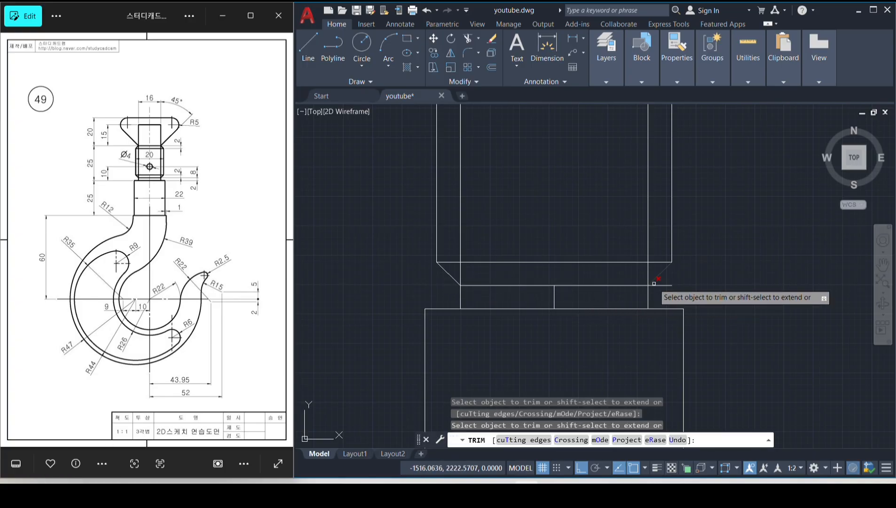
scroll(623, 218, down, 2)
middle_drag(591, 169, 509, 303)
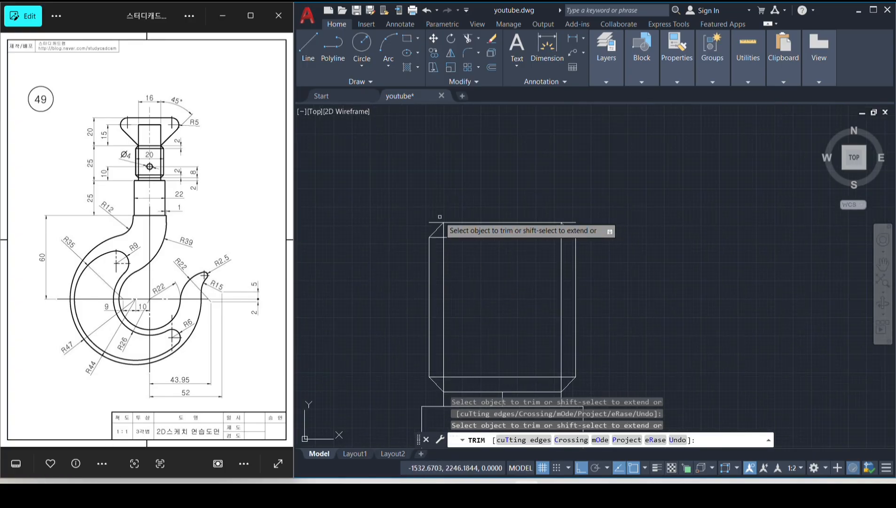
click(568, 223)
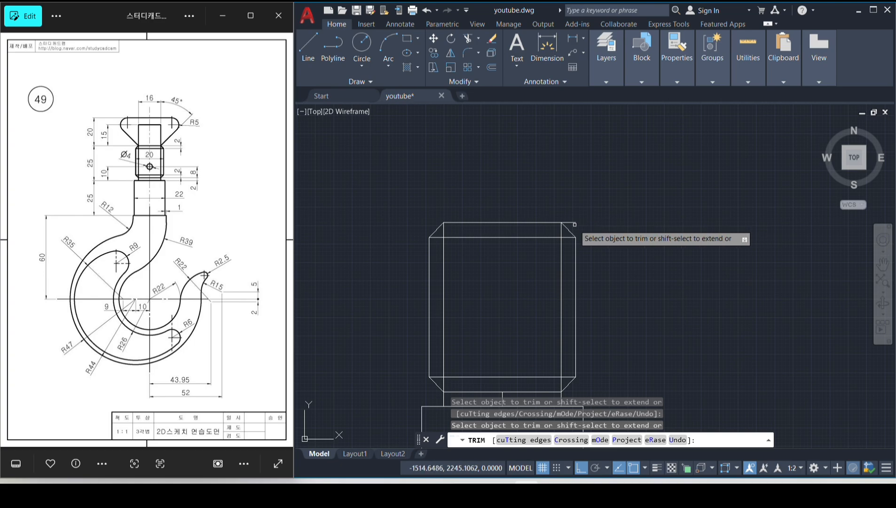
key(space)
- Draw a 16 by 20 rectangle in the empty space beside the threaded section
middle_drag(616, 167, 523, 227)
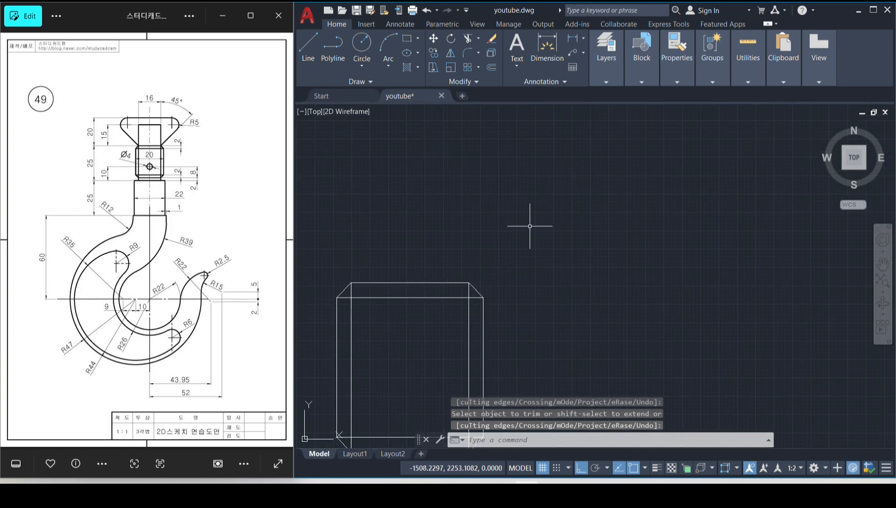
text(redc)
key(BackSpace)
key(BackSpace)
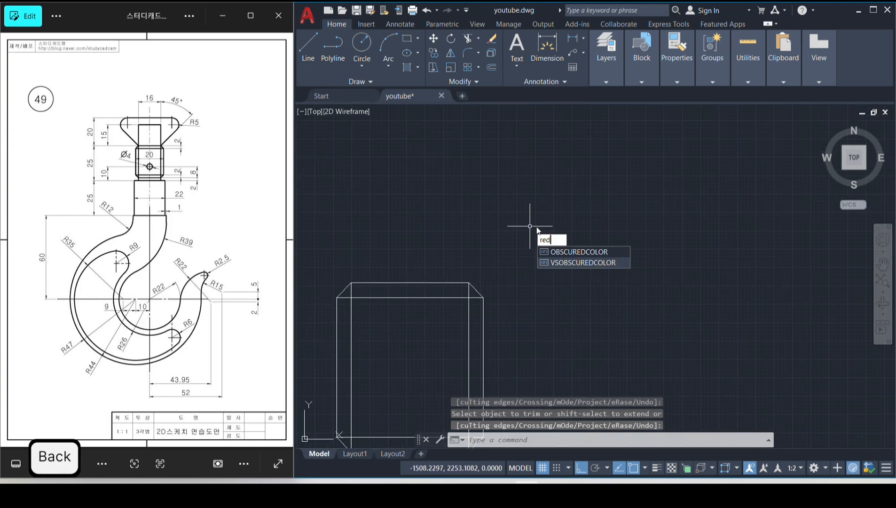
text(c)
key(space)
click(581, 190)
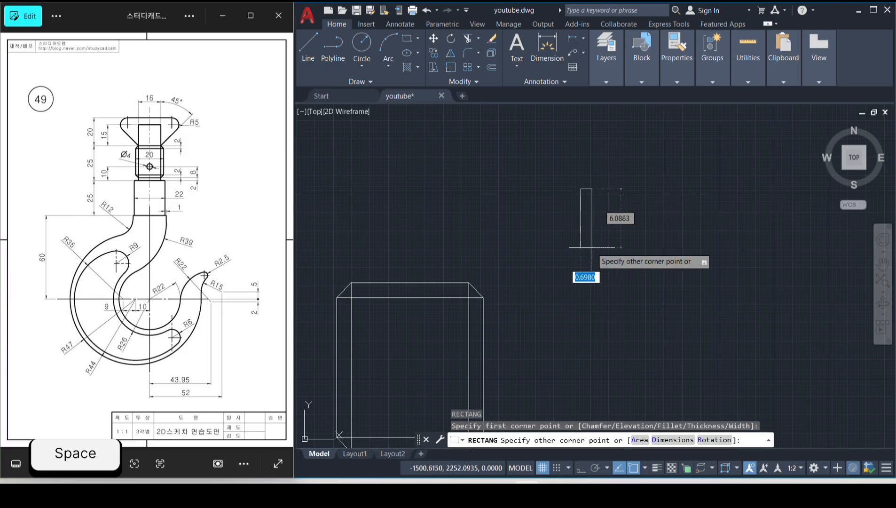
text(16)
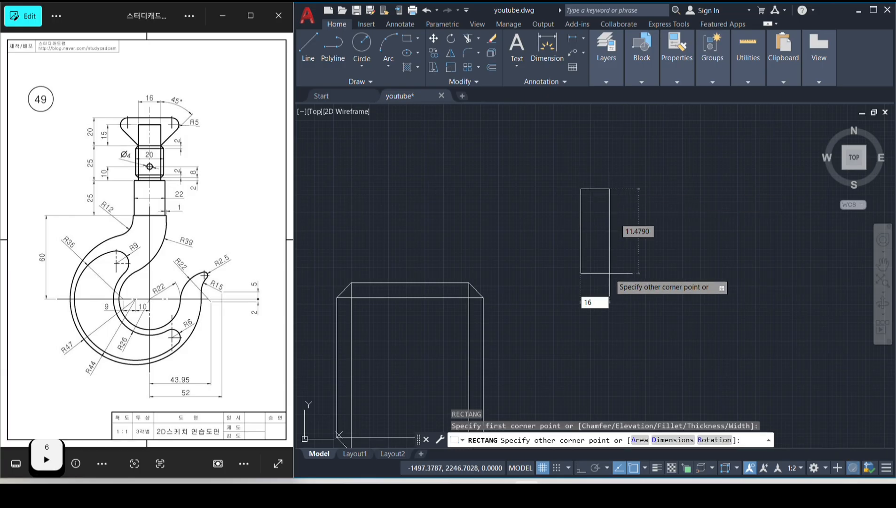
text(,20)
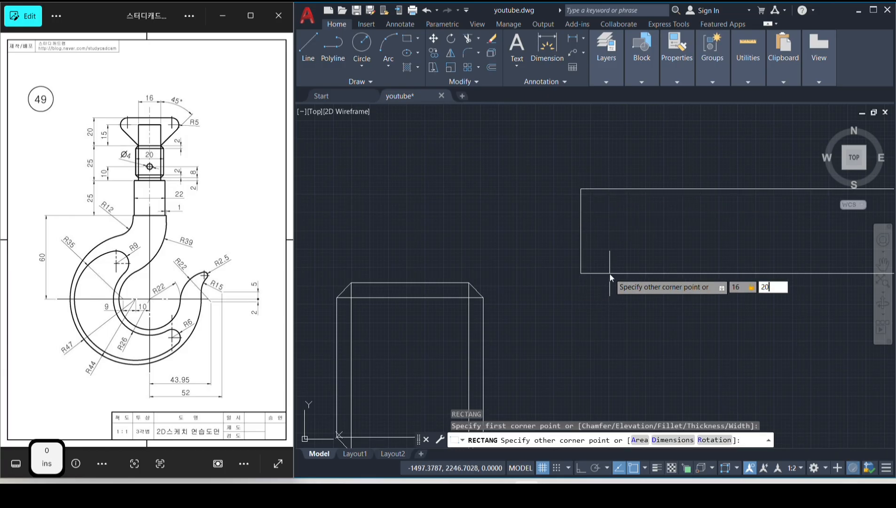
key(Return)
- Move the 16 by 20 rectangle from its bottom midpoint to the midpoint of the thread's top edge
click(729, 227)
click(599, 140)
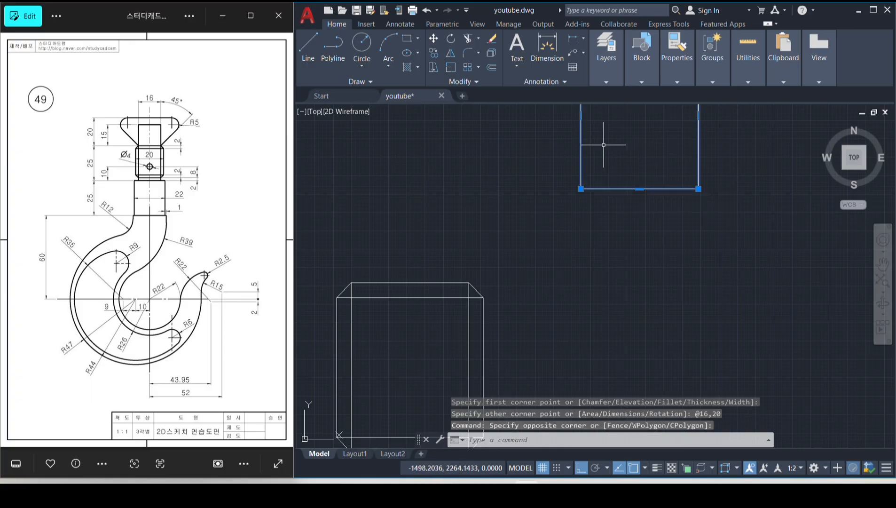
text(m)
key(space)
click(639, 189)
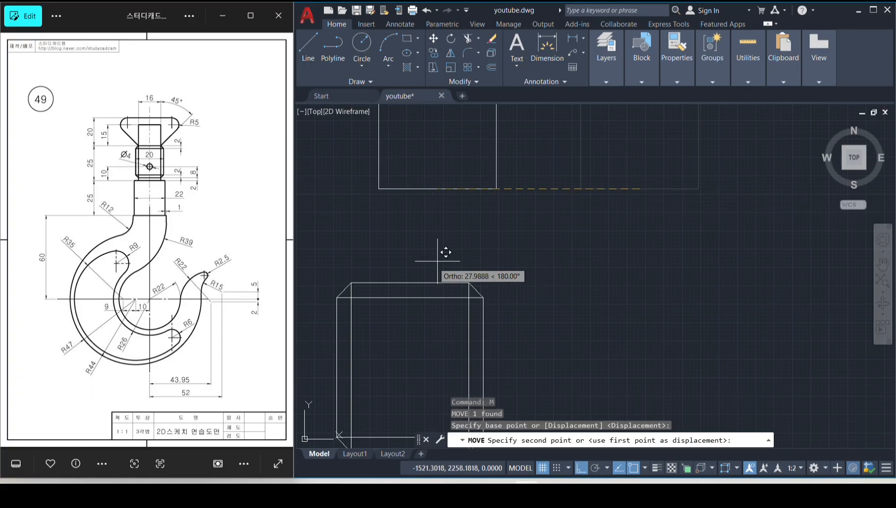
click(409, 282)
middle_drag(470, 199, 559, 251)
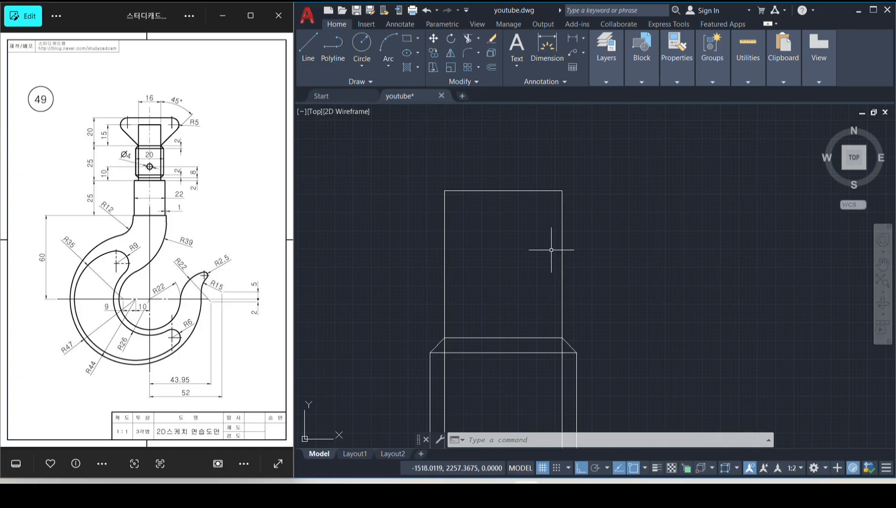
- Explode the 16 by 20 rectangle into separate lines
drag(581, 212, 524, 209)
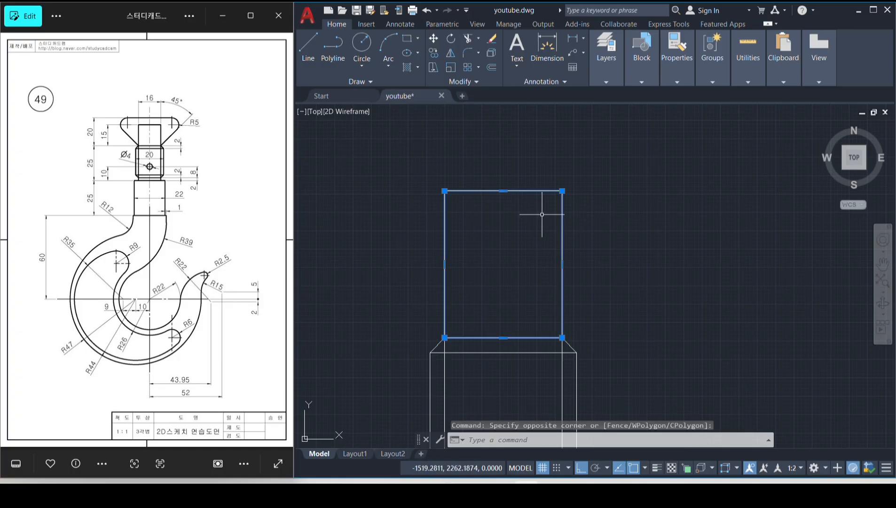
text(x)
key(space)
- Offset the exploded rectangle's top edge downward by 5
text(o)
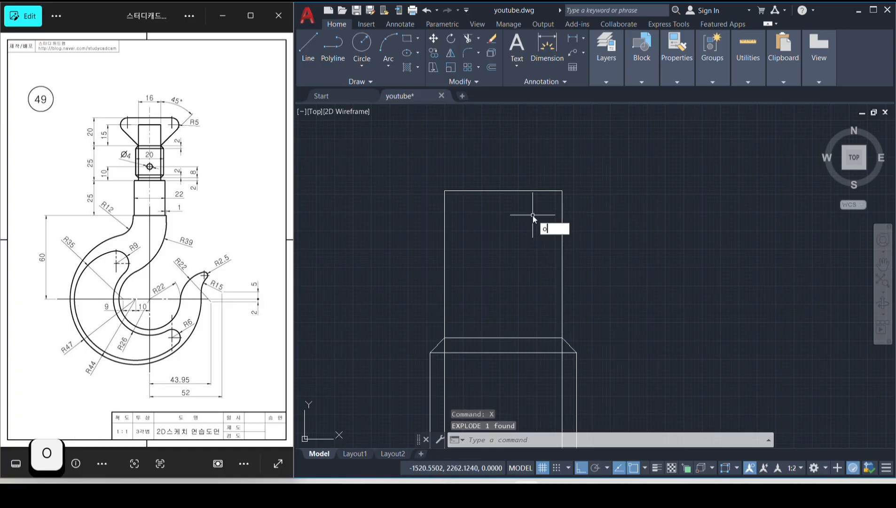
key(space)
text(5)
key(Return)
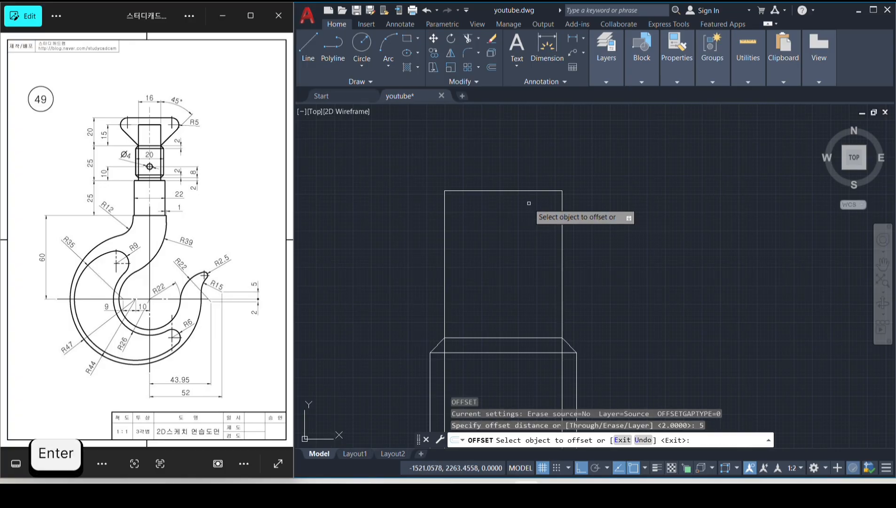
click(517, 191)
click(517, 227)
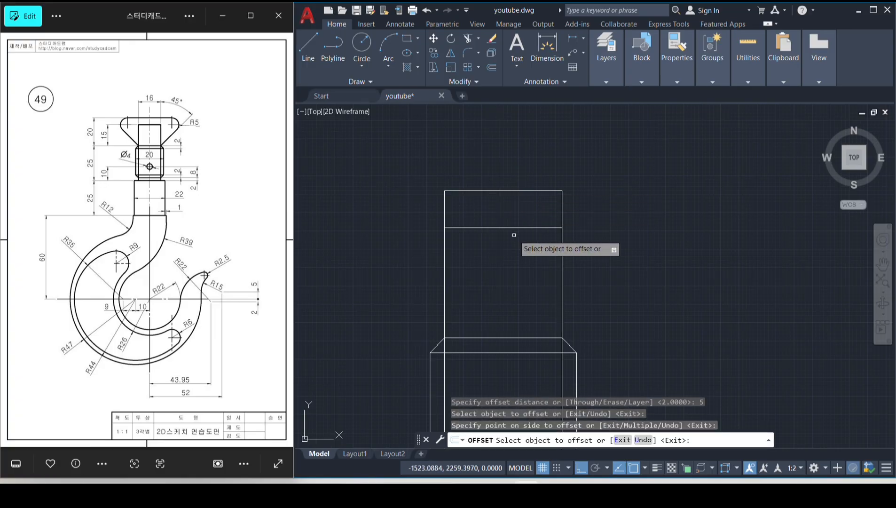
text(t)
key(space)
key(space)
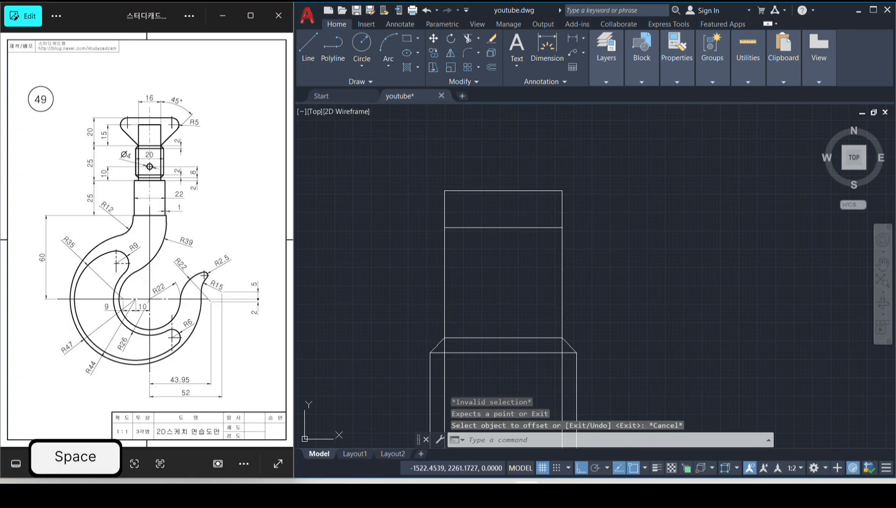
key(space)
key(Escape)
- Try to trim away the rectangle's outline above the offset line, including the top edge, and undo that trim
text(tr)
key(space)
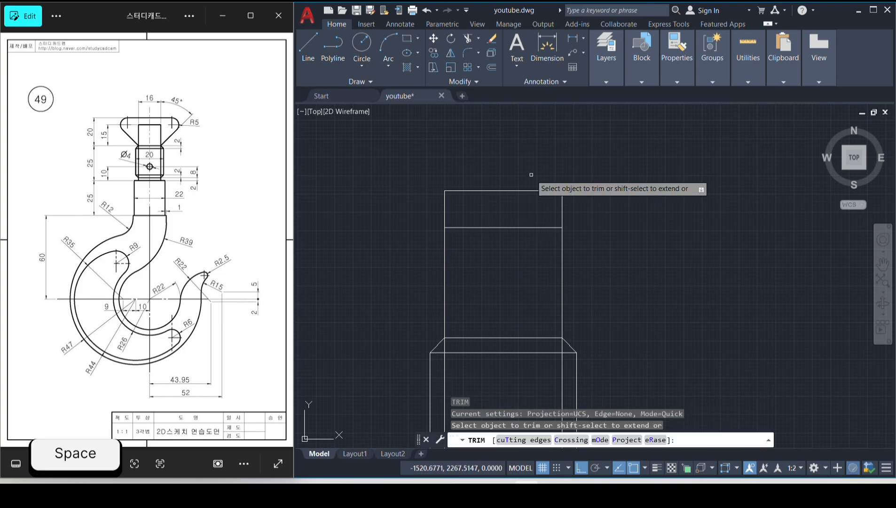
mouse_move(579, 175)
mouse_down()
mouse_move(436, 194)
mouse_move(560, 193)
mouse_up()
key(space)
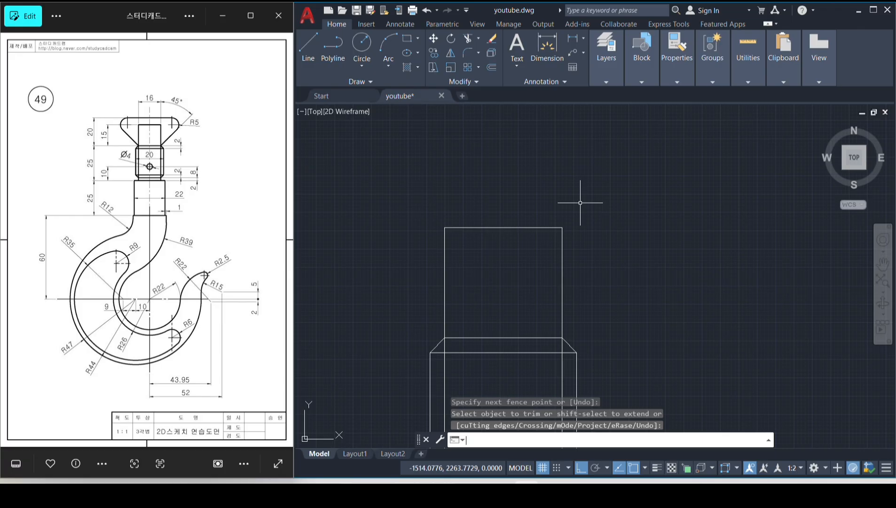
key(ctrl+z)
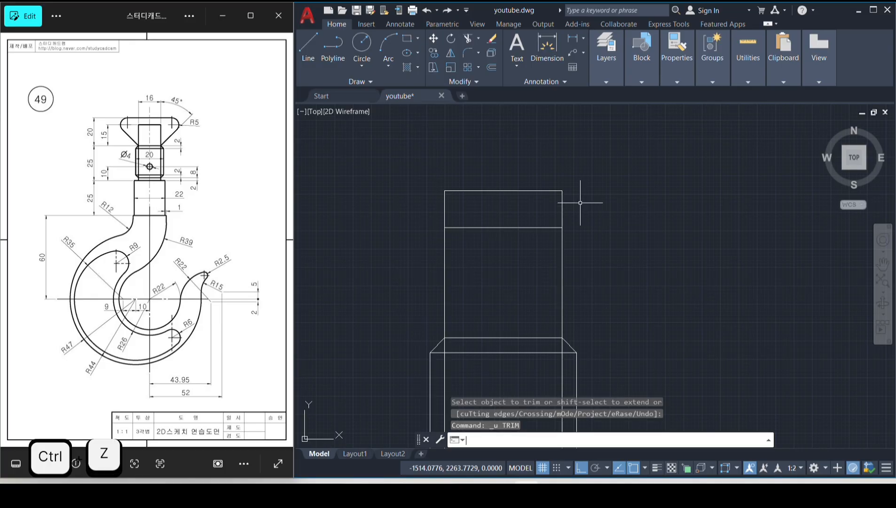
- Trim both vertical side edges between the top line and the offset line below it
text(tr)
key(space)
drag(580, 202, 435, 202)
key(space)
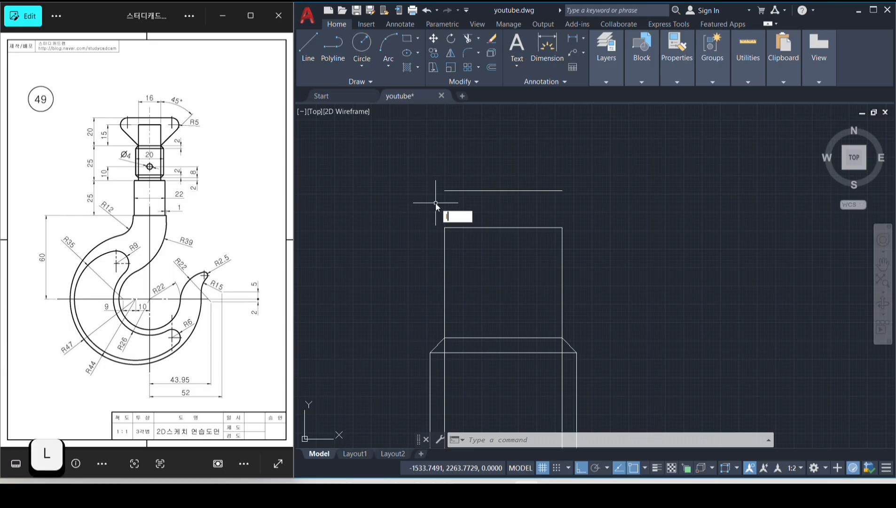
- Draw a 45° line up and outward from the rectangle's lower right corner
text(l)
key(space)
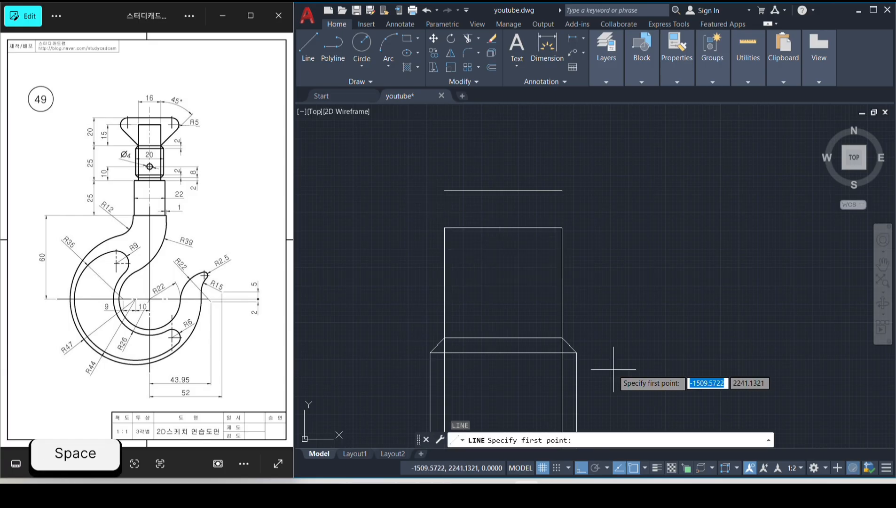
click(562, 338)
key(shift)
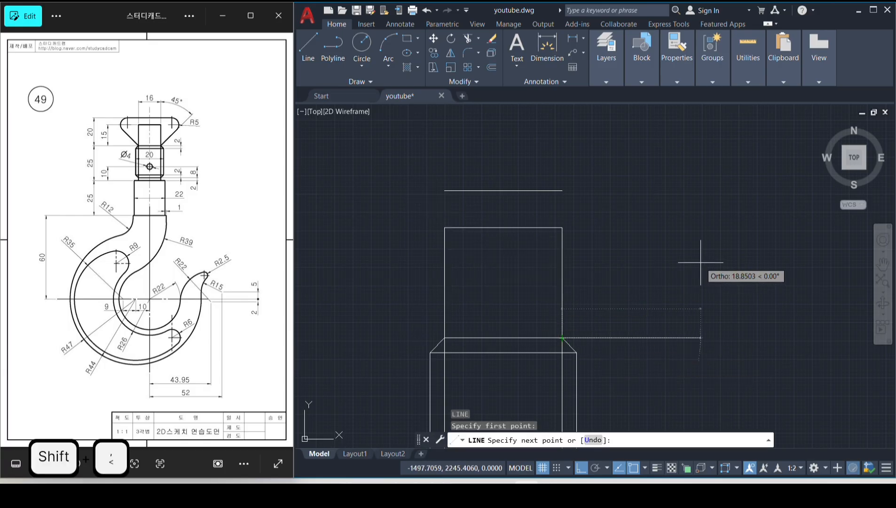
text(<)
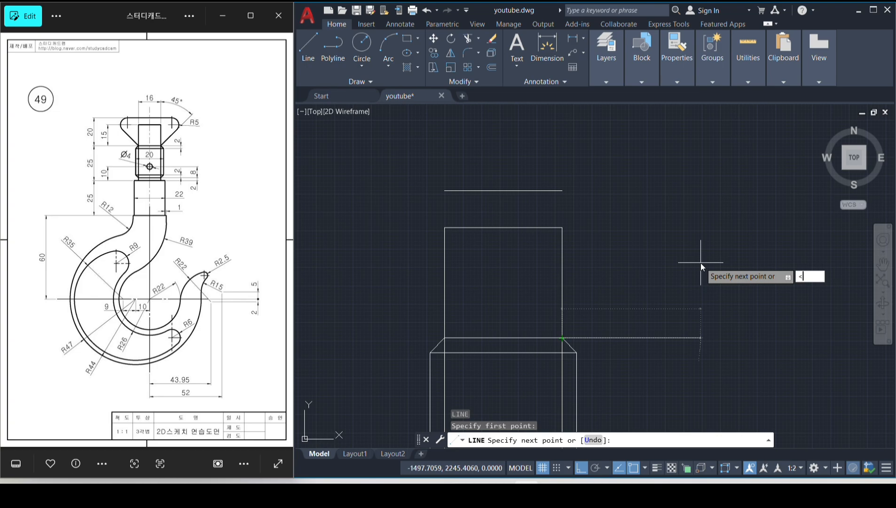
text(45)
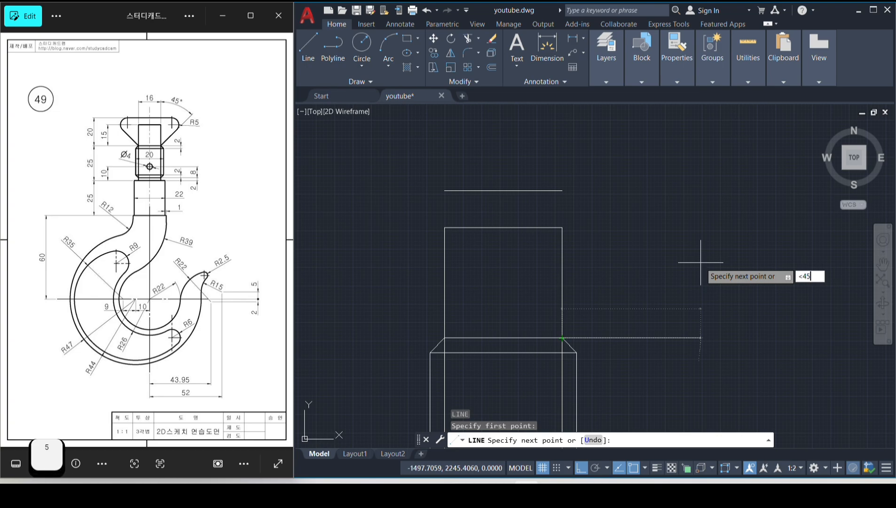
key(Return)
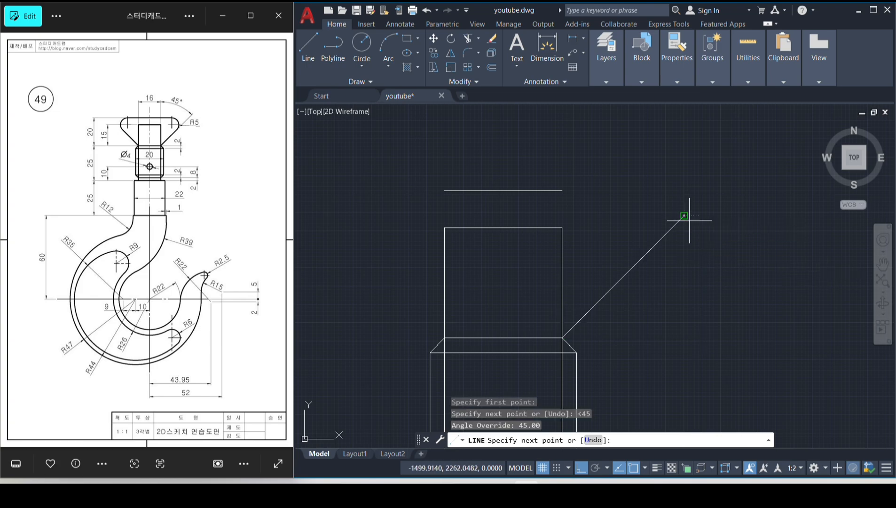
click(689, 220)
key(space)
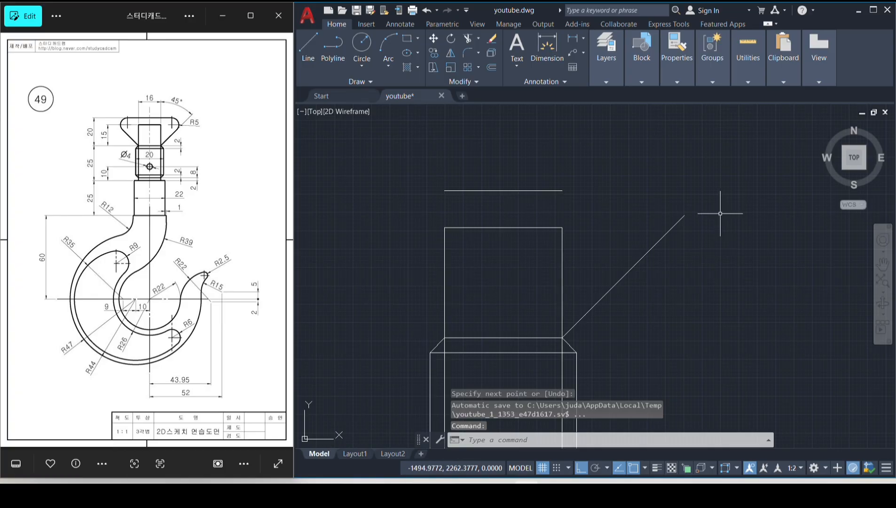
- Fillet the top line and the 45° line with a radius of 5
text(f)
key(space)
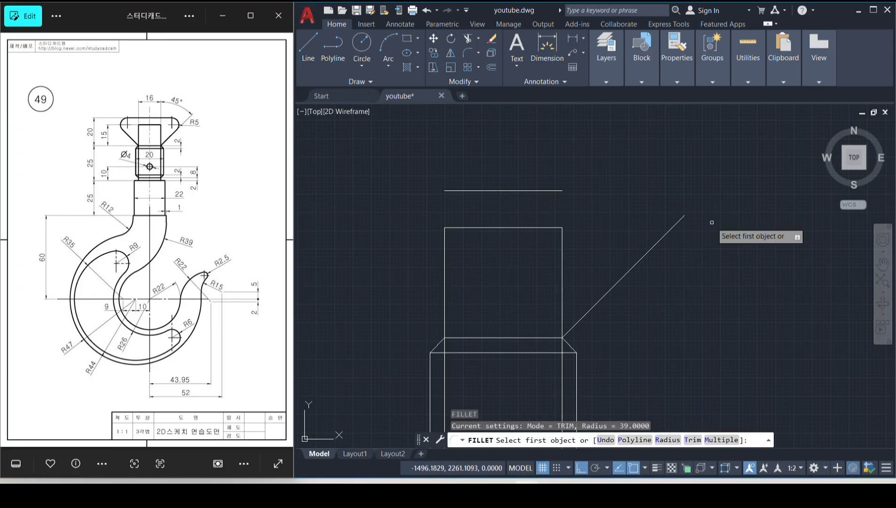
text(r)
key(space)
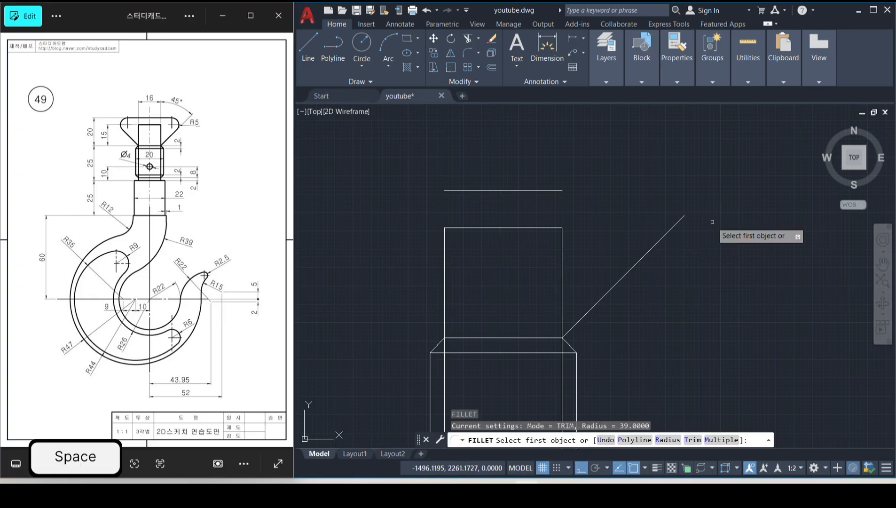
text(5)
key(space)
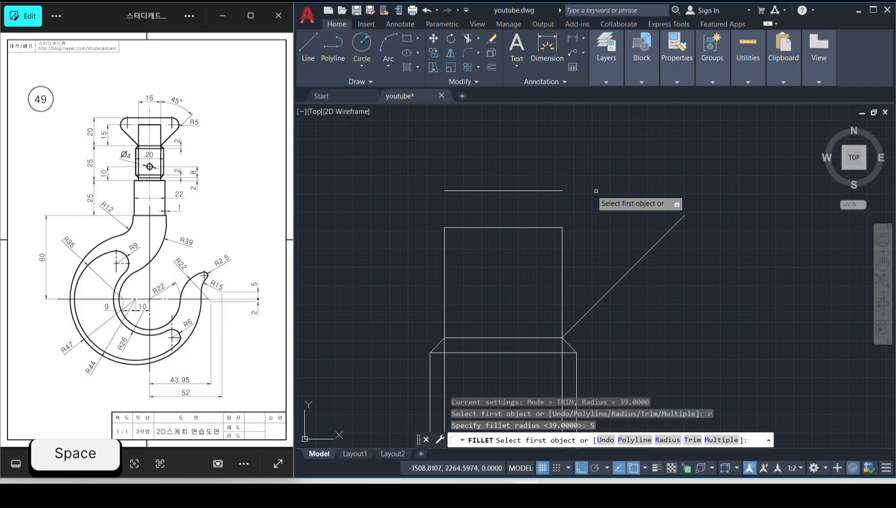
click(555, 190)
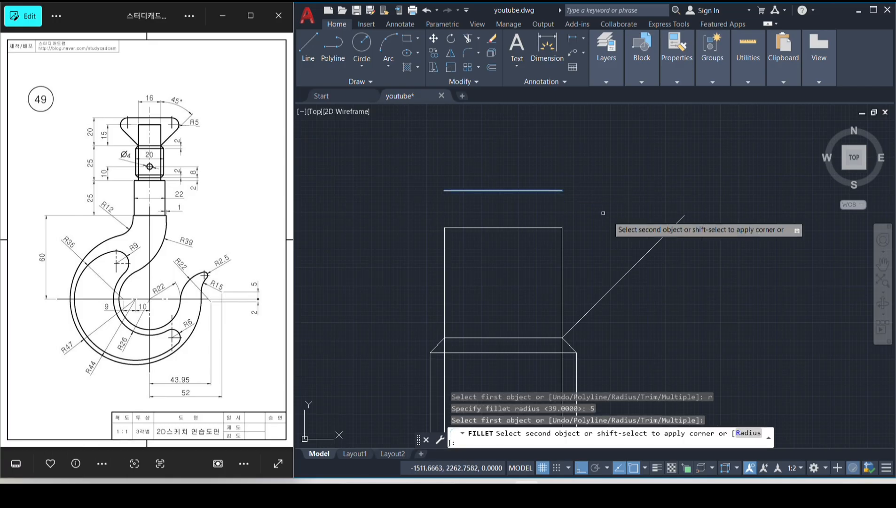
- Mirror the 45° line, R5 arc and top line about the rectangle's vertical centre axis, keeping the originals
click(683, 267)
click(634, 190)
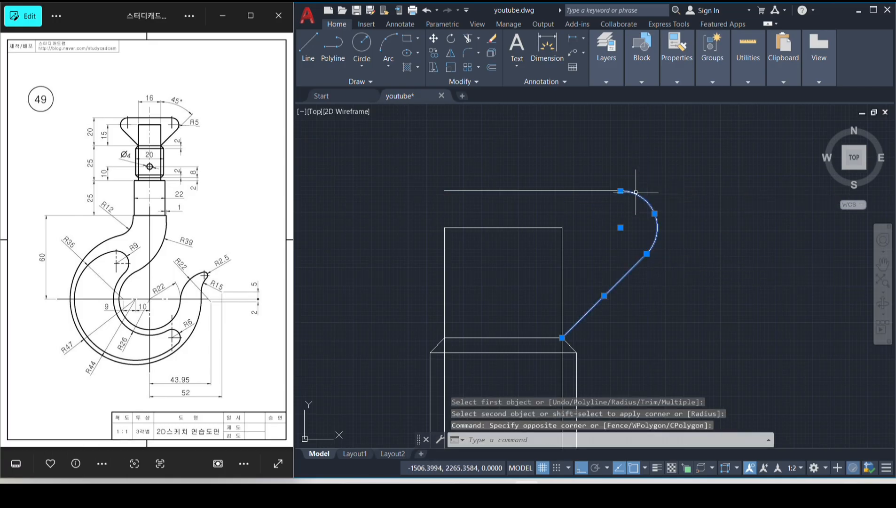
click(604, 215)
click(588, 169)
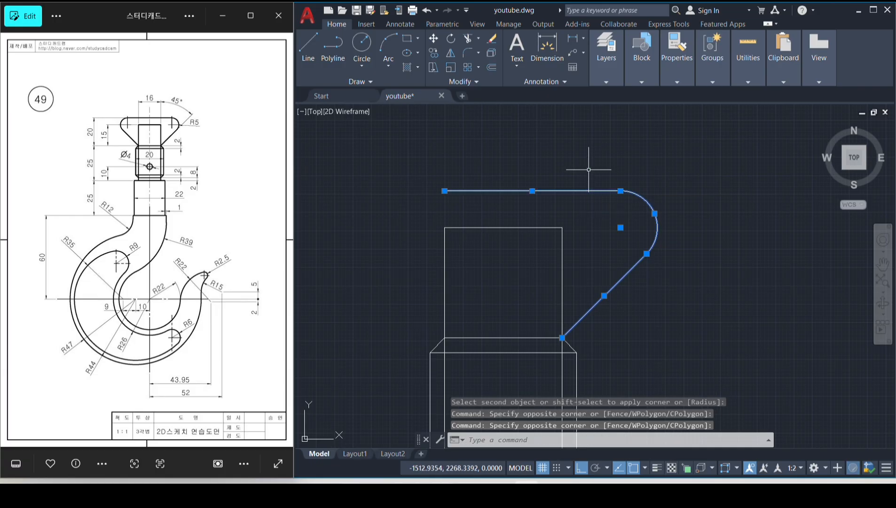
text(m)
key(space)
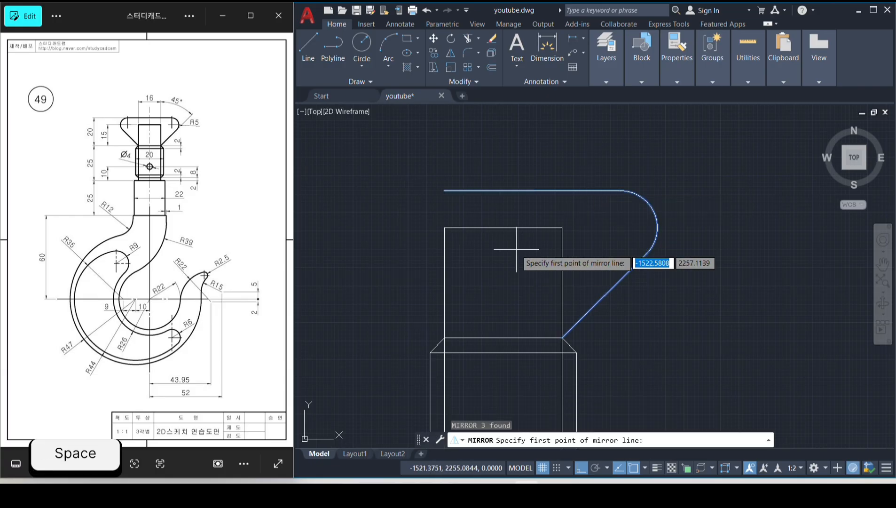
click(503, 228)
click(518, 156)
key(space)
scroll(516, 153, down, 8)
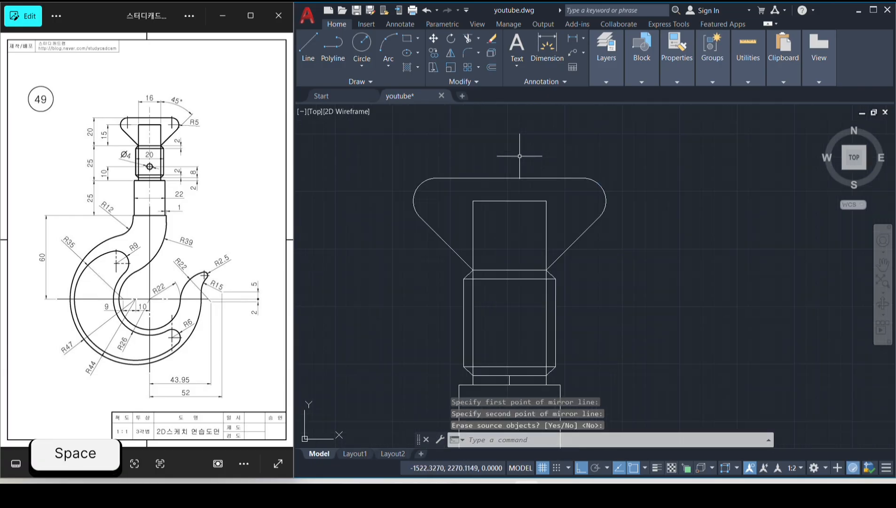
scroll(541, 231, up, 4)
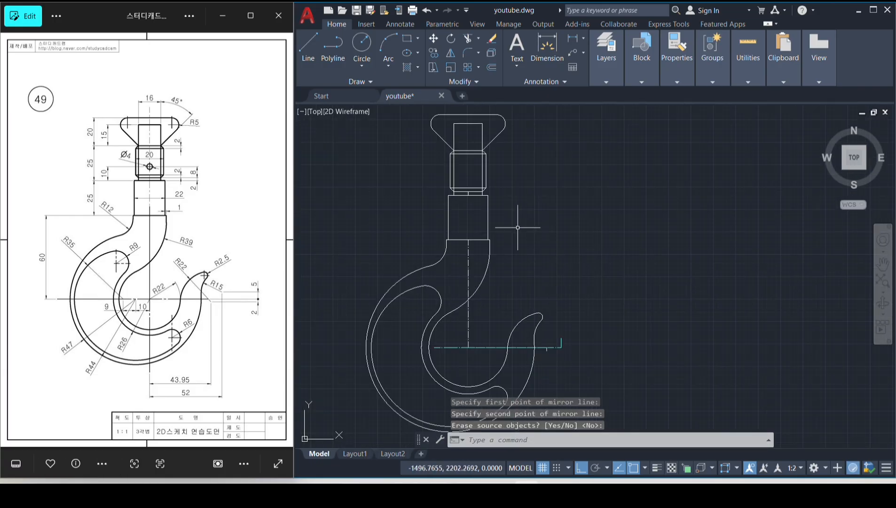